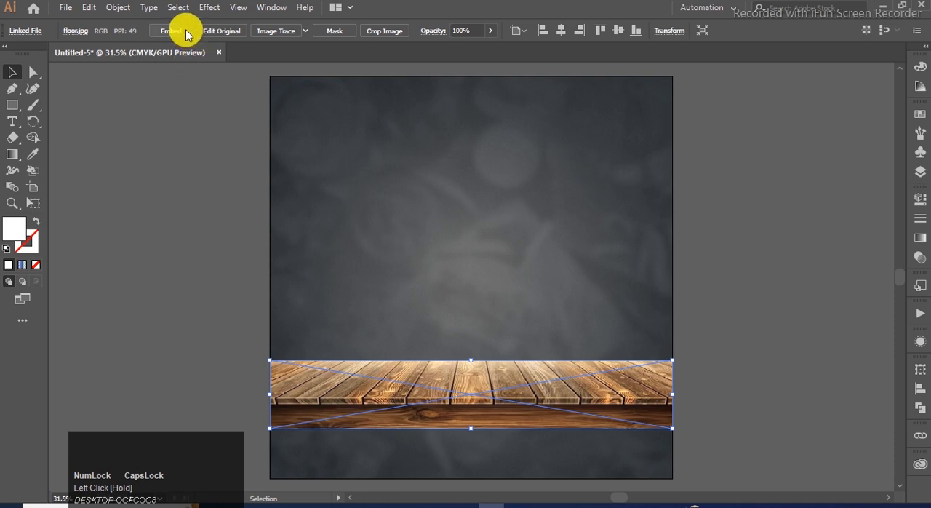
Step: Add a point text object in the artboard's upper-left area and set its font size to 48 pt
click(166, 258)
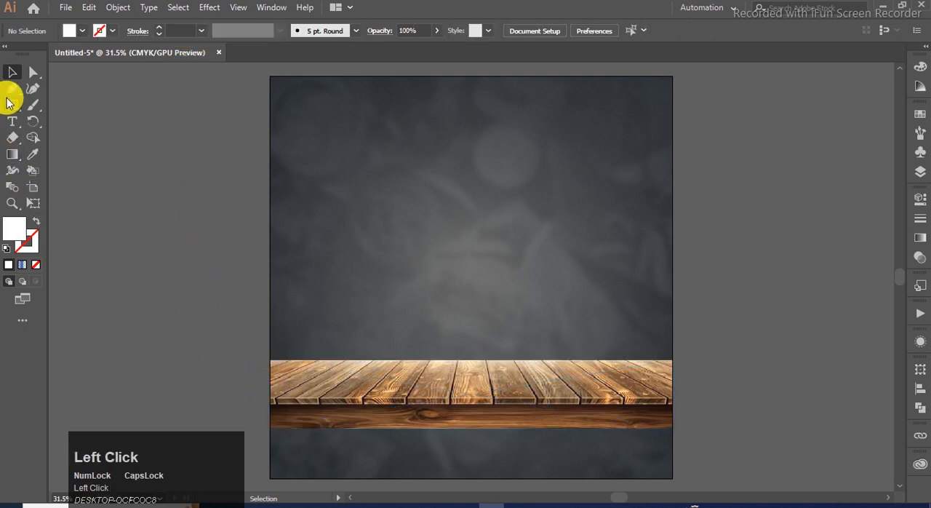
click(12, 122)
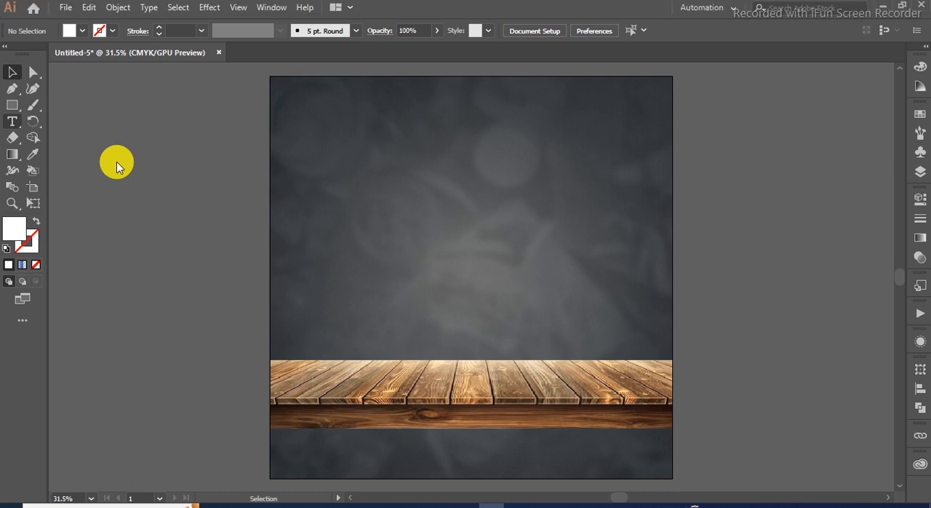
key(t)
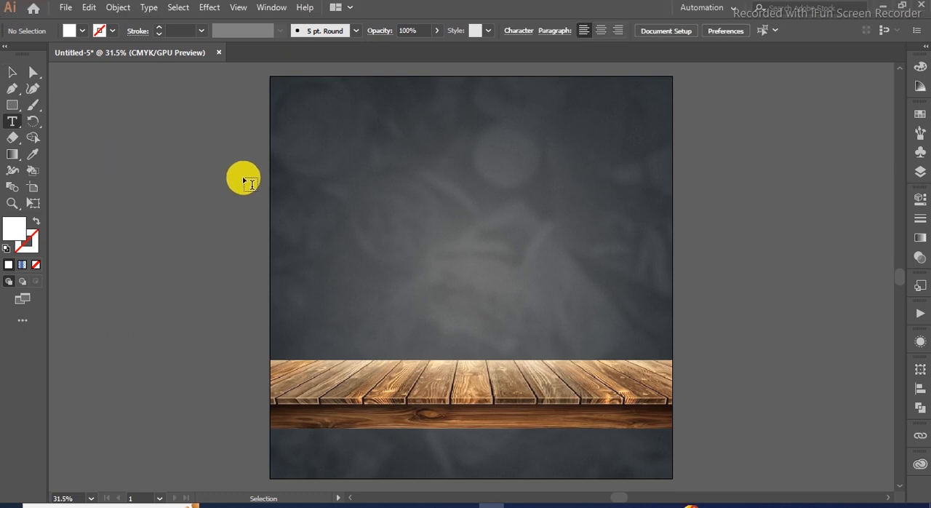
click(304, 151)
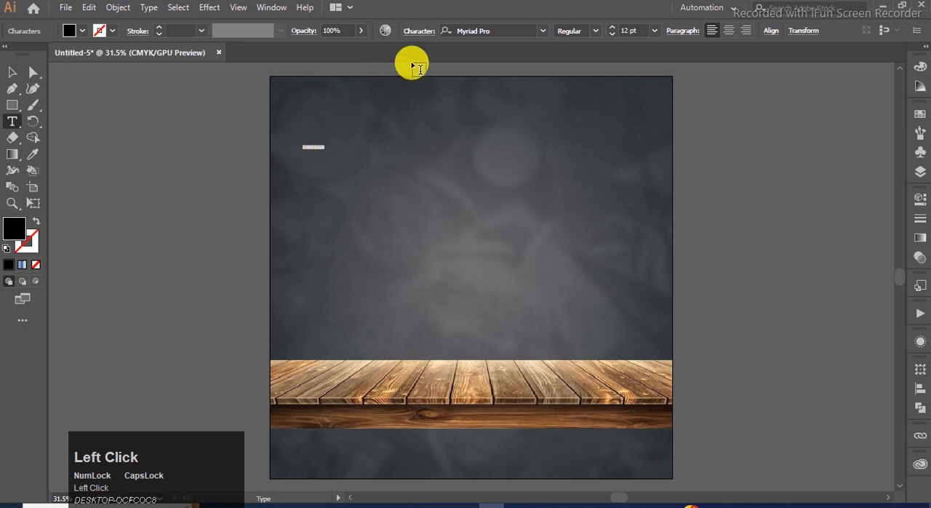
click(654, 31)
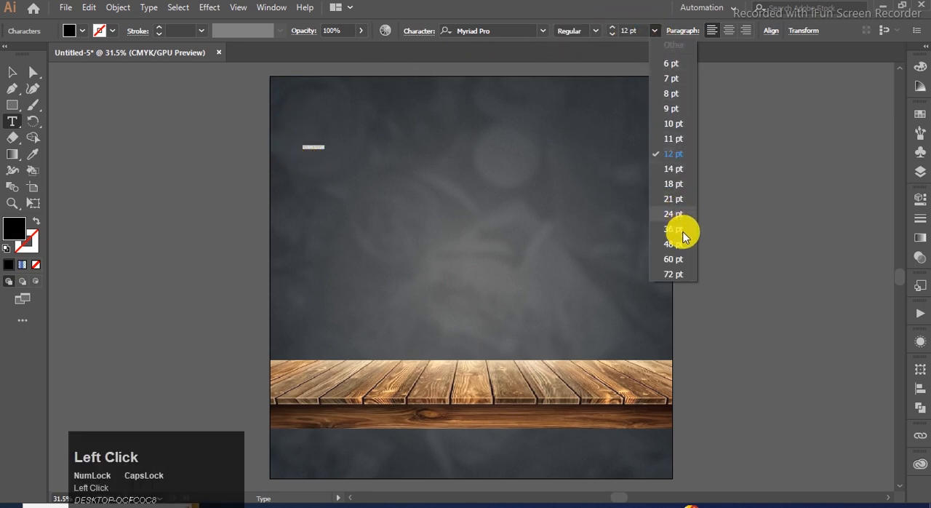
click(681, 244)
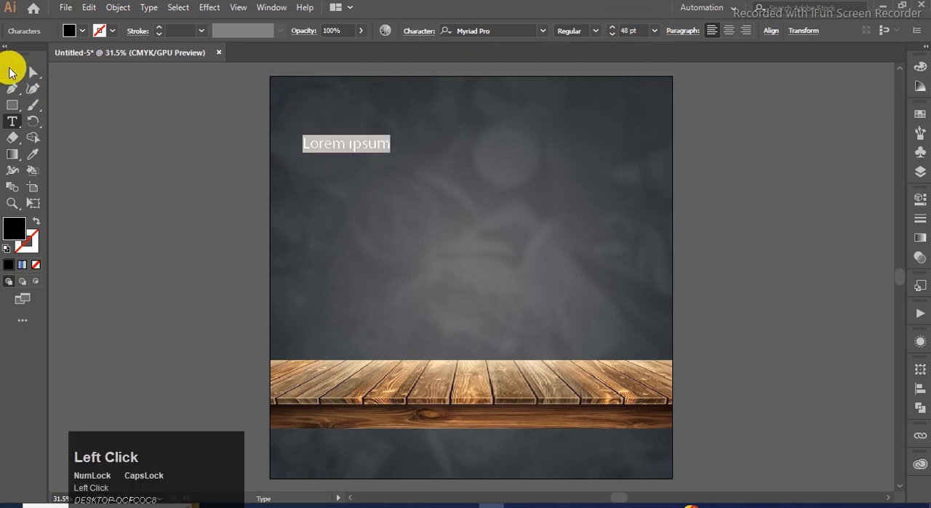
Step: Set the placeholder text's font to Gotham-Black
click(11, 71)
click(536, 29)
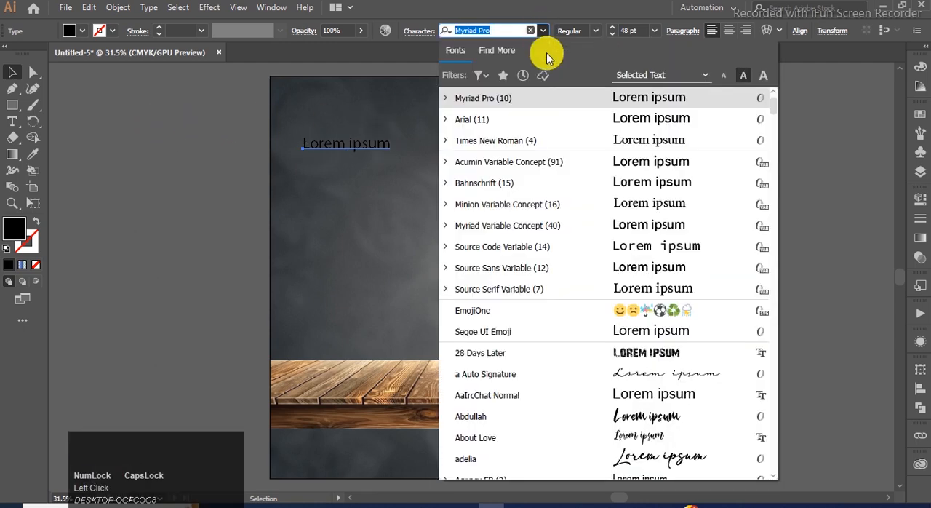
scroll(530, 121, down, 1)
scroll(528, 127, up, 1)
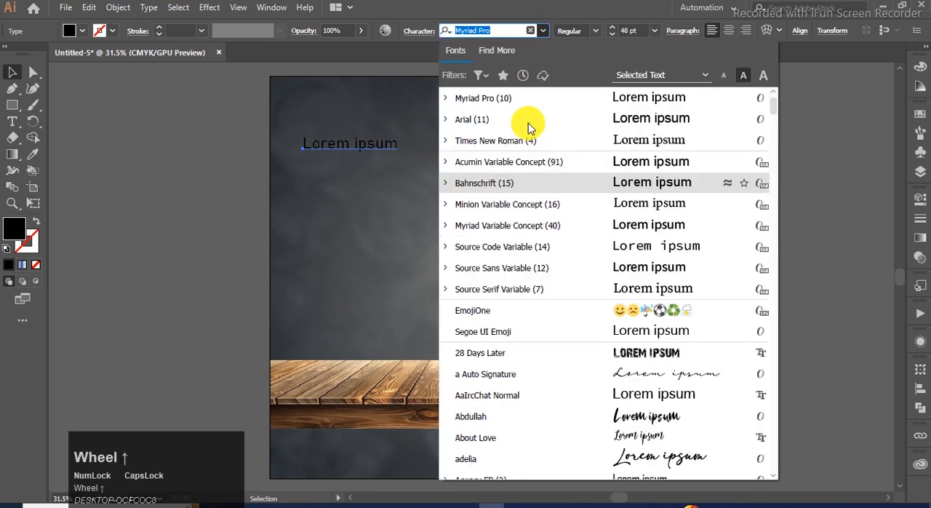
scroll(529, 125, up, 1)
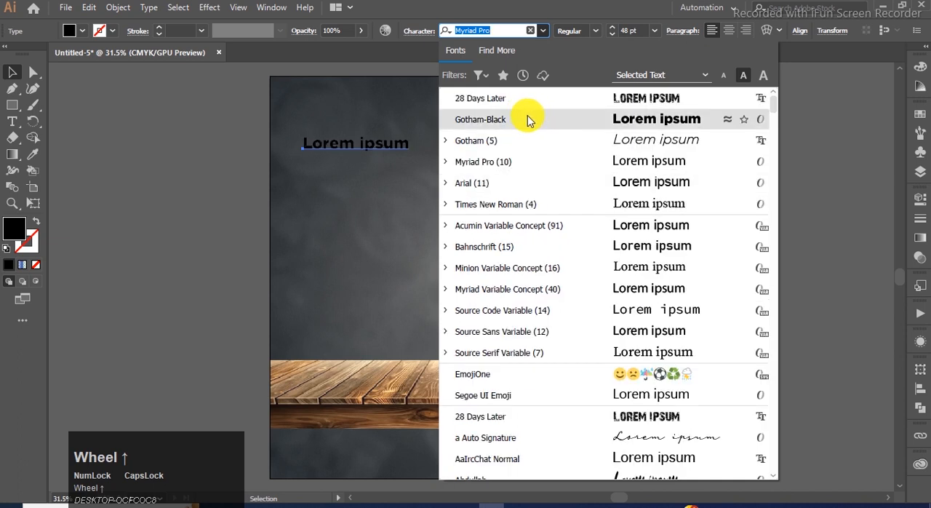
click(529, 121)
Step: Fill the placeholder text with white
click(915, 115)
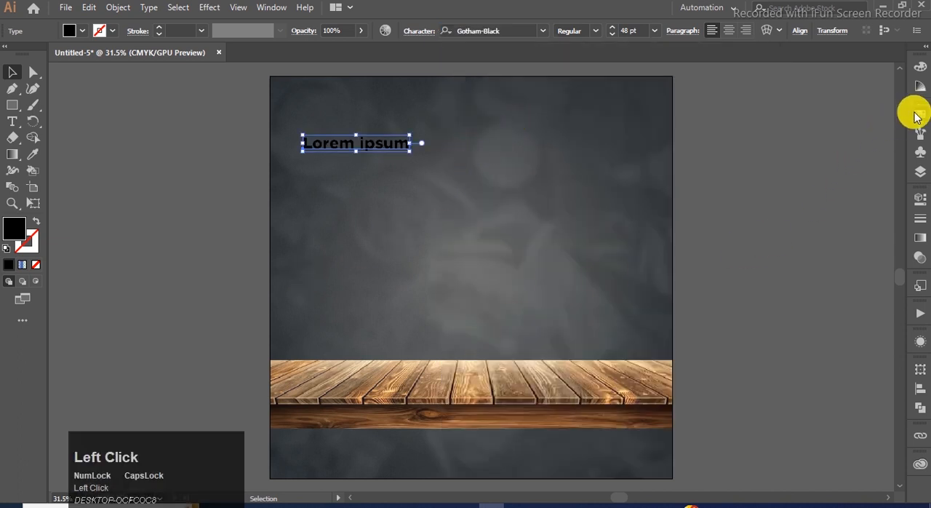
click(770, 151)
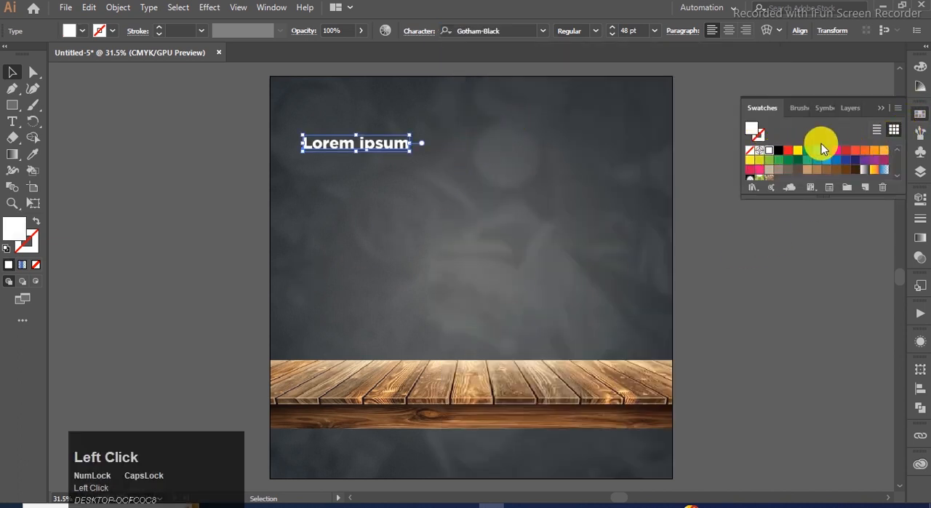
click(871, 111)
Step: Replace the placeholder text with "Super Delicious" copied from the open Notepad file
click(517, 502)
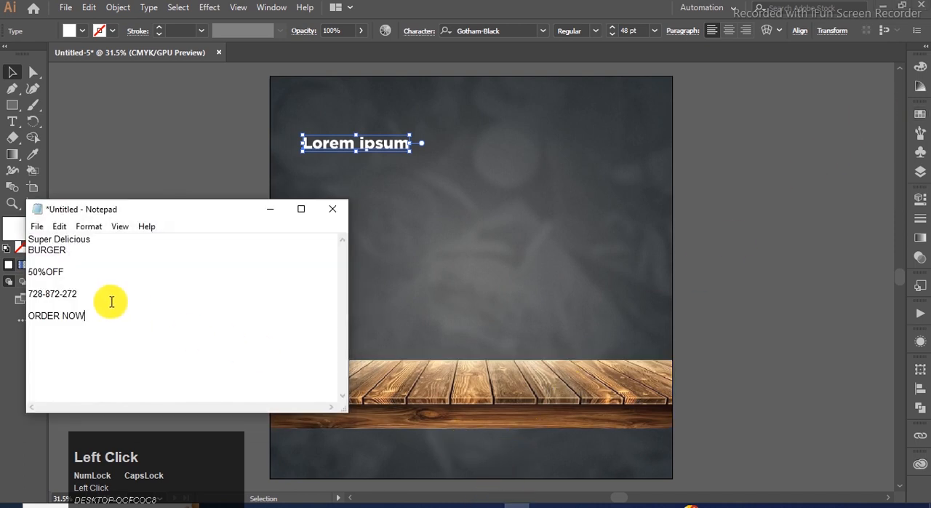
drag(27, 240, 86, 239)
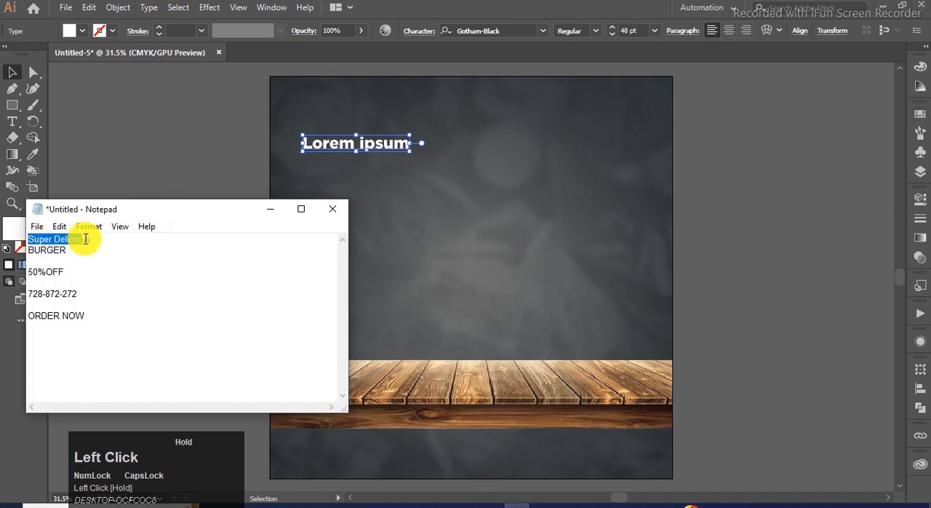
click(271, 207)
click(324, 179)
click(326, 148)
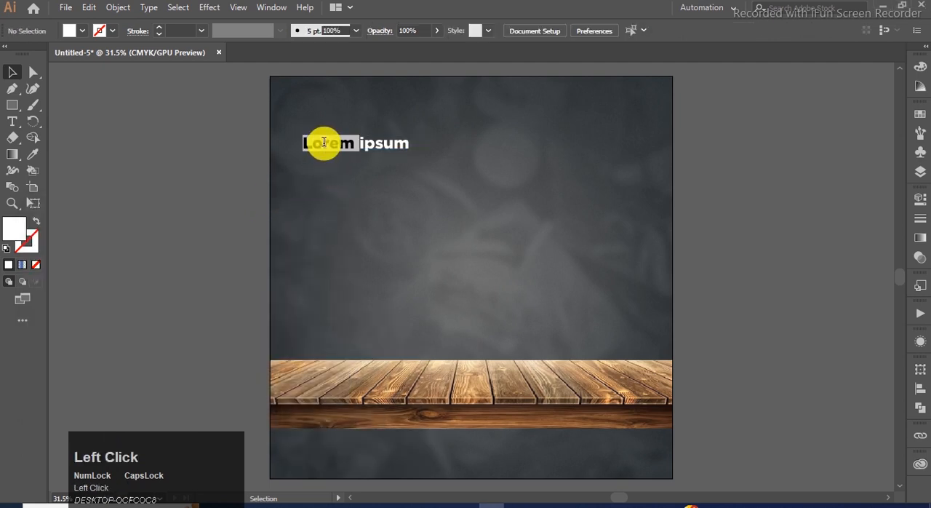
key(ctrl+v)
click(12, 72)
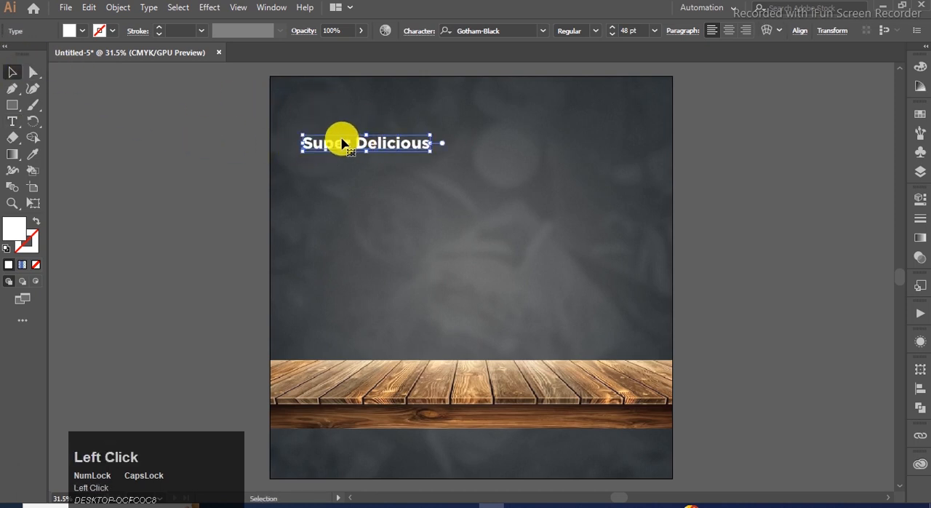
Step: Move the "Super Delicious" text near the artboard's upper edge and center it horizontally on the artboard
drag(358, 137, 448, 101)
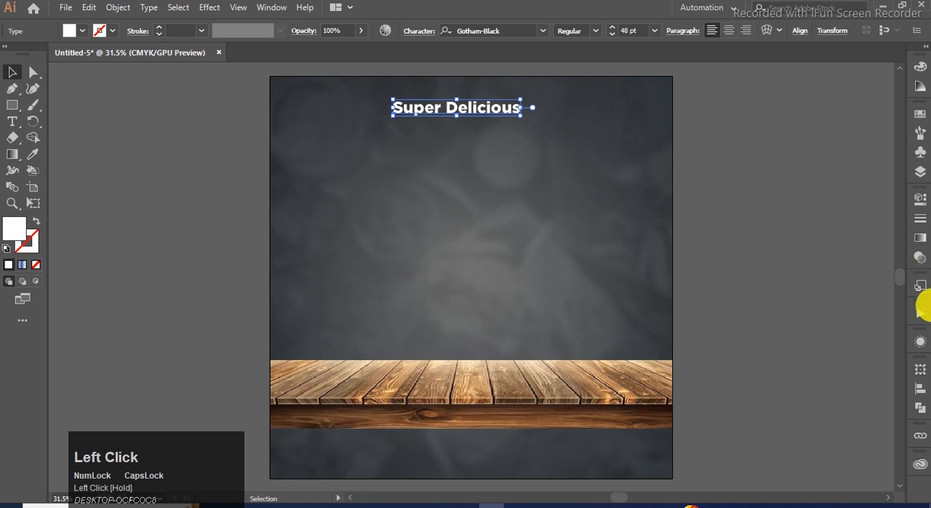
click(920, 390)
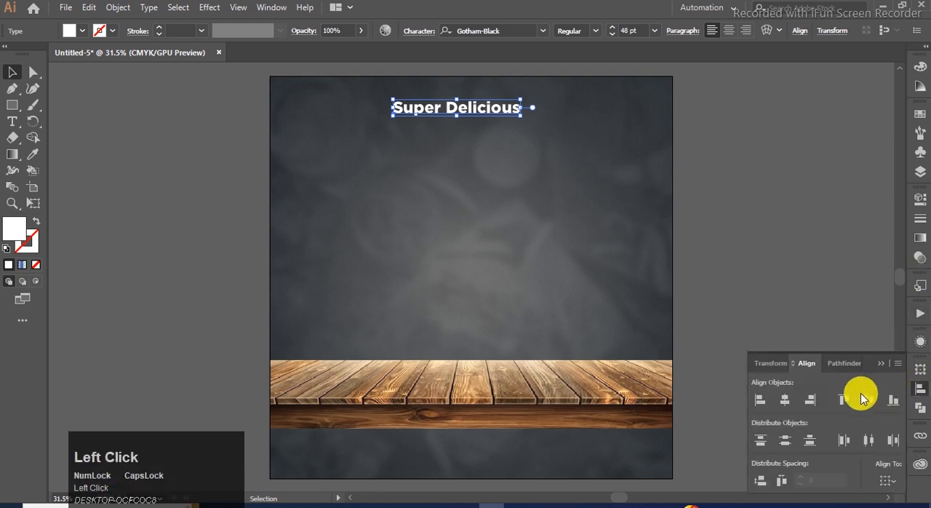
click(784, 400)
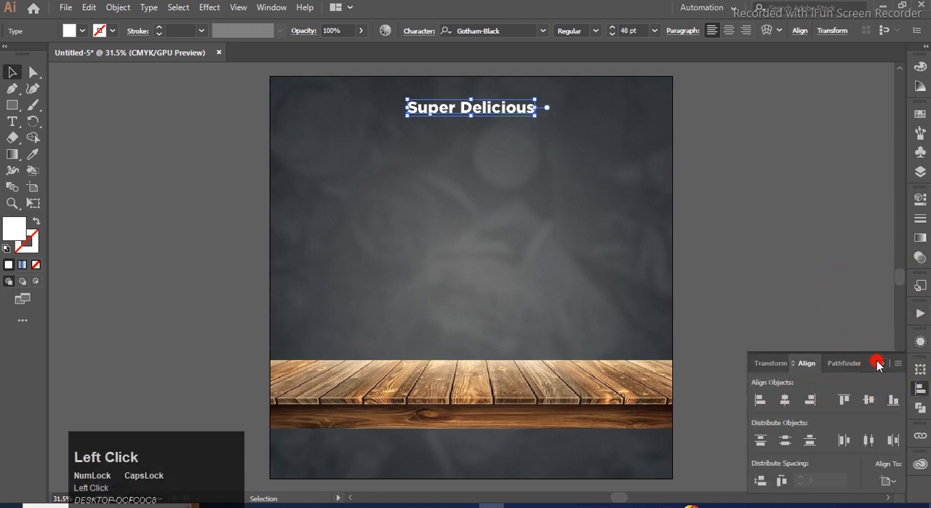
click(879, 363)
click(563, 151)
Step: Scale the "Super Delicious" text up proportionally to about 70 pt and move it slightly down
click(423, 109)
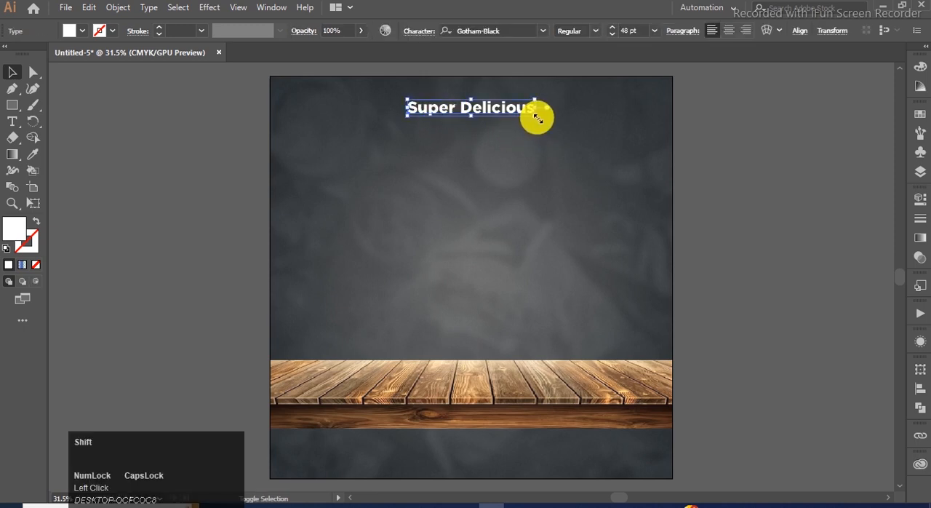
drag(538, 118, 564, 120)
drag(409, 111, 409, 122)
click(735, 169)
Step: Duplicate the "Super Delicious" text straight below itself and copy the word "BURGER" from the Notepad file
click(405, 128)
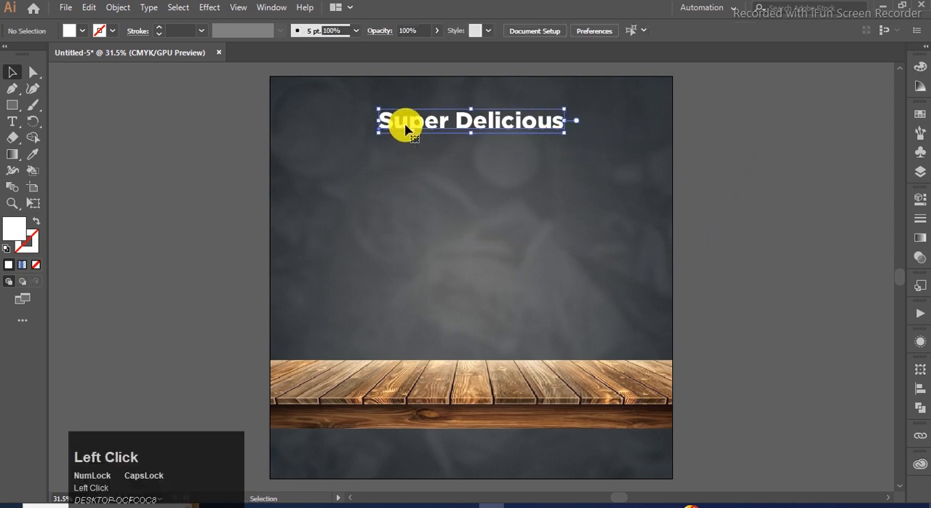
drag(398, 129, 397, 186)
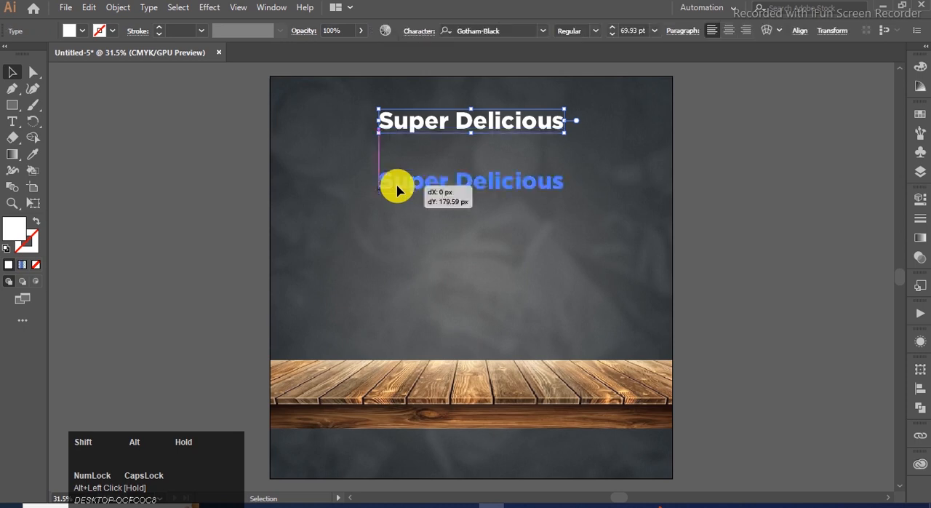
click(515, 504)
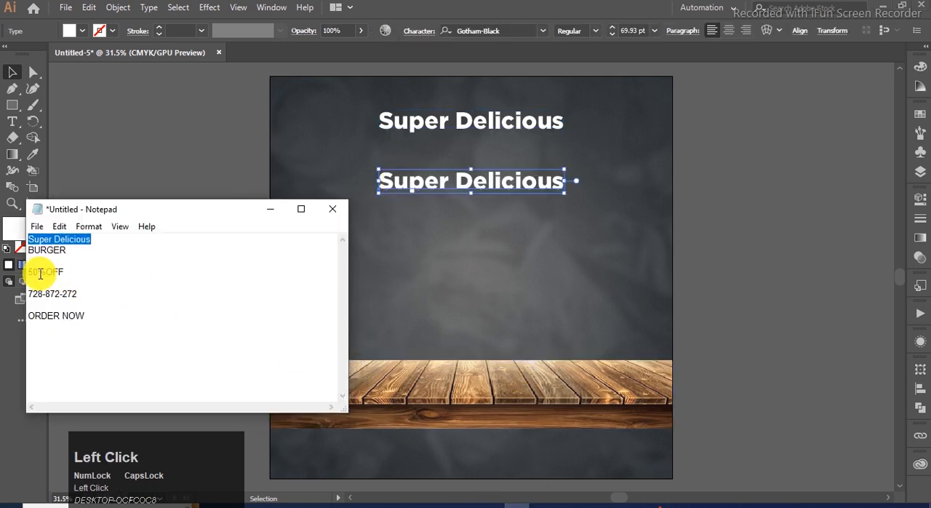
drag(67, 254, 43, 252)
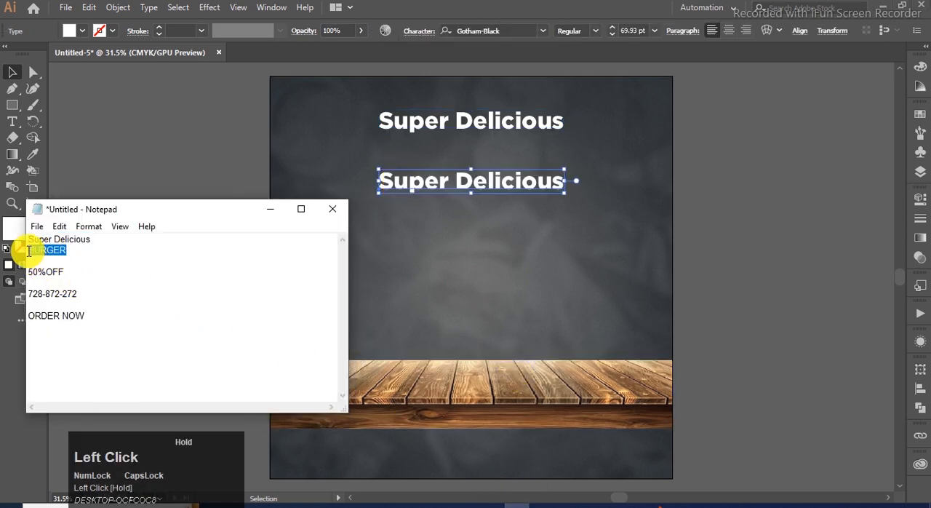
key(ctrl+c)
click(270, 209)
Step: Replace the lower duplicate's text with the copied word "BURGER"
click(378, 233)
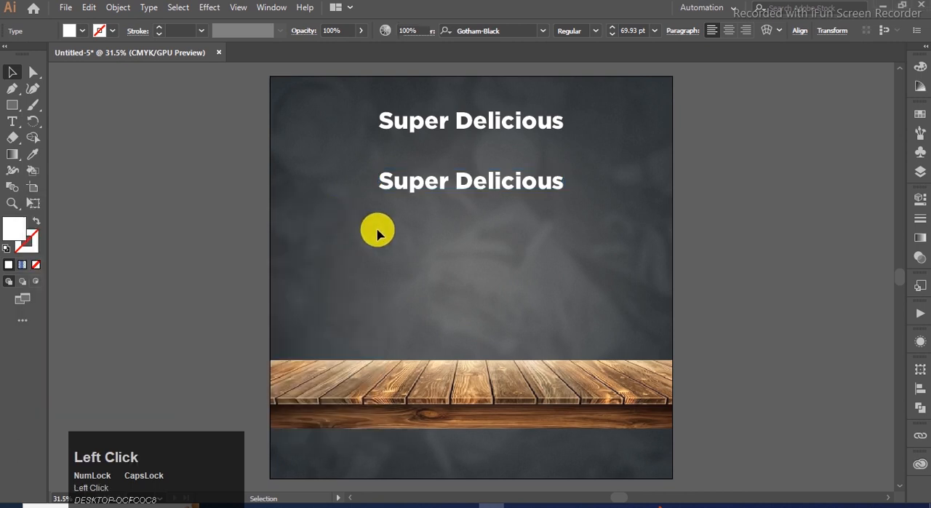
click(406, 191)
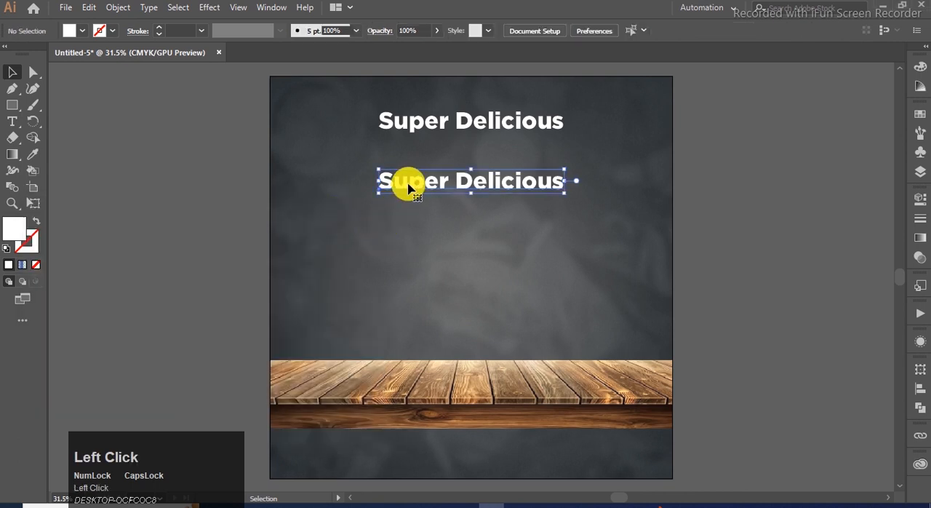
double_click(407, 183)
click(410, 186)
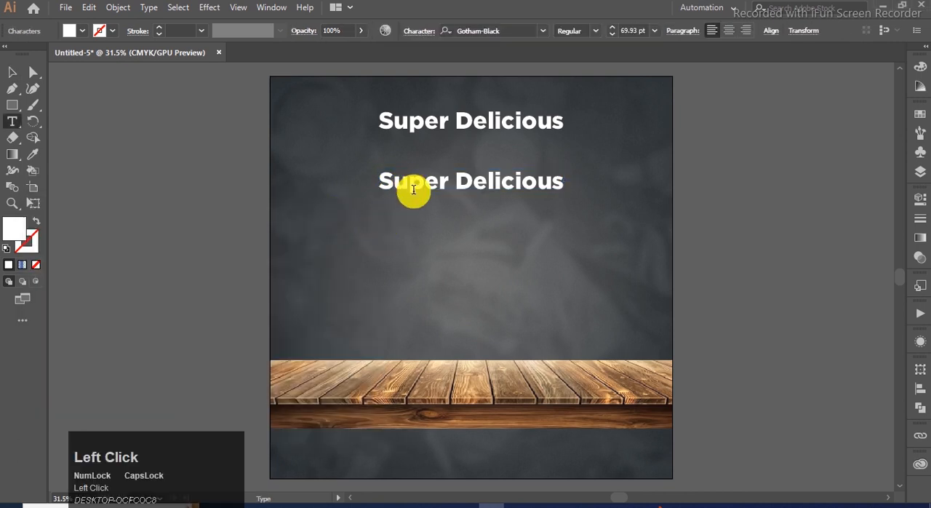
key(ctrl+a)
key(ctrl+v)
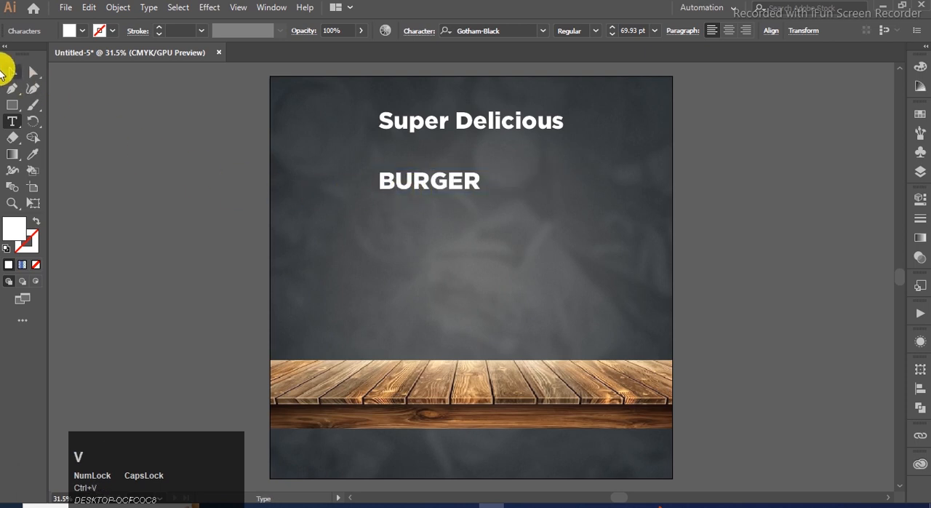
click(10, 69)
Step: Set the "BURGER" text's font to 28 Days Later, enlarge it to about 261 pt and position it under "Super Delicious"
click(542, 32)
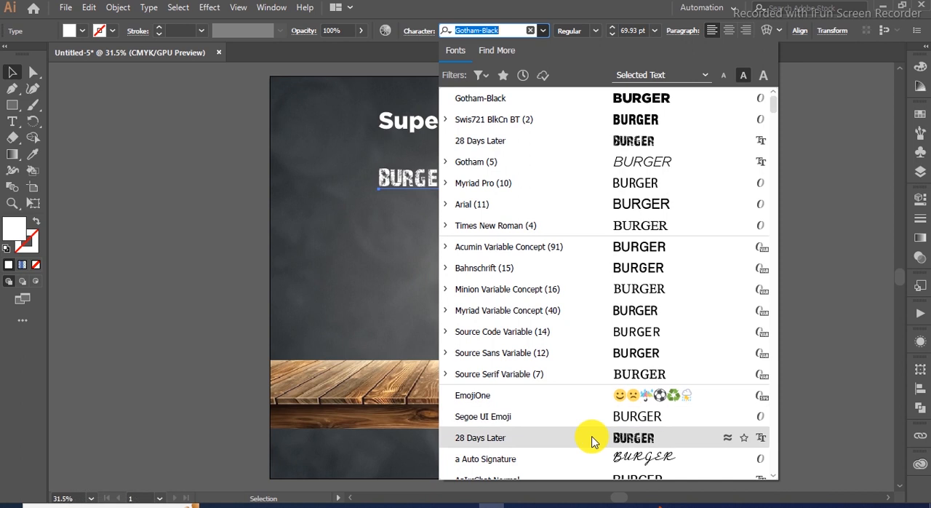
click(592, 440)
drag(447, 192, 647, 310)
drag(560, 222, 515, 209)
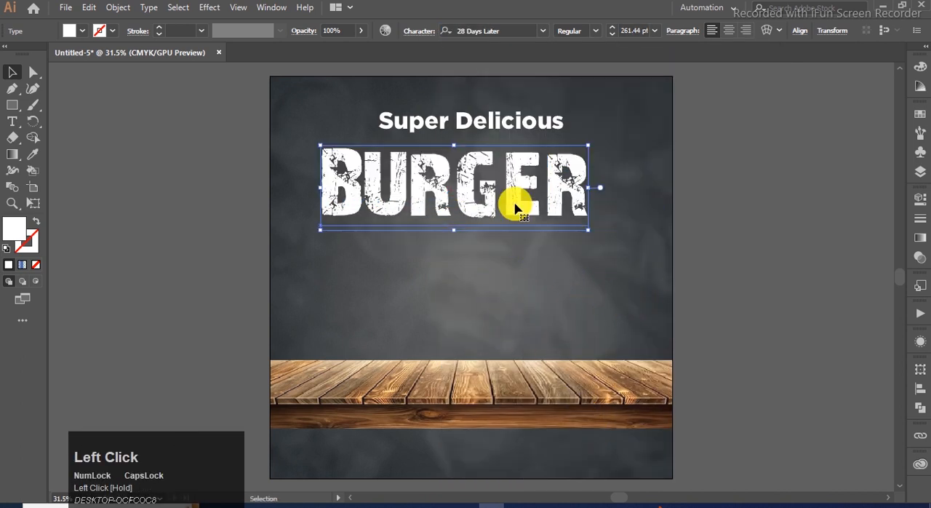
Step: Fill the "BURGER" text with an orange swatch
click(920, 114)
click(874, 151)
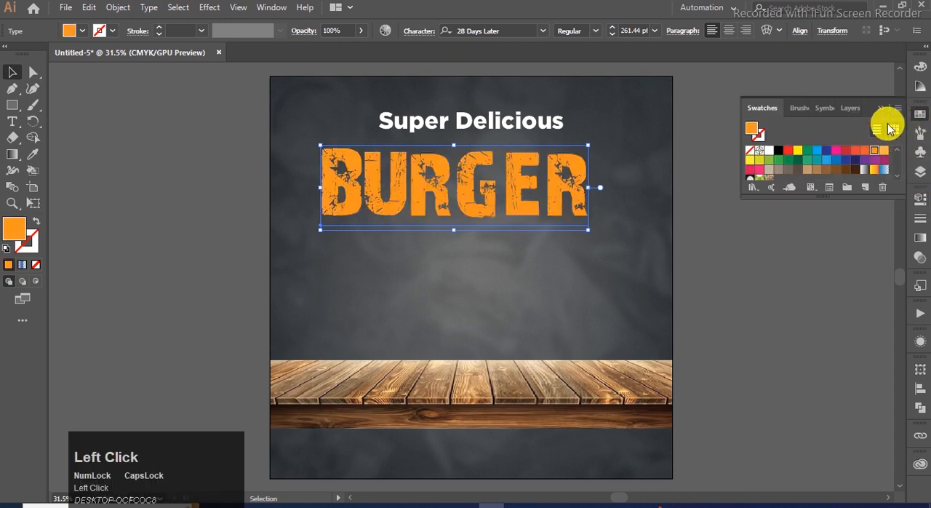
click(882, 110)
click(806, 147)
Step: Center "BURGER" horizontally on the artboard and move it up closer to the "Super Delicious" line
click(450, 201)
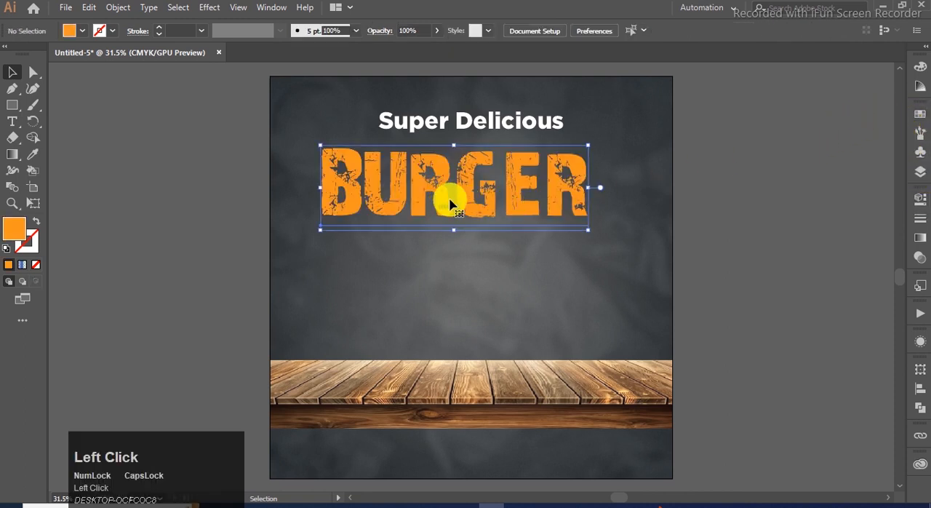
click(921, 389)
click(787, 400)
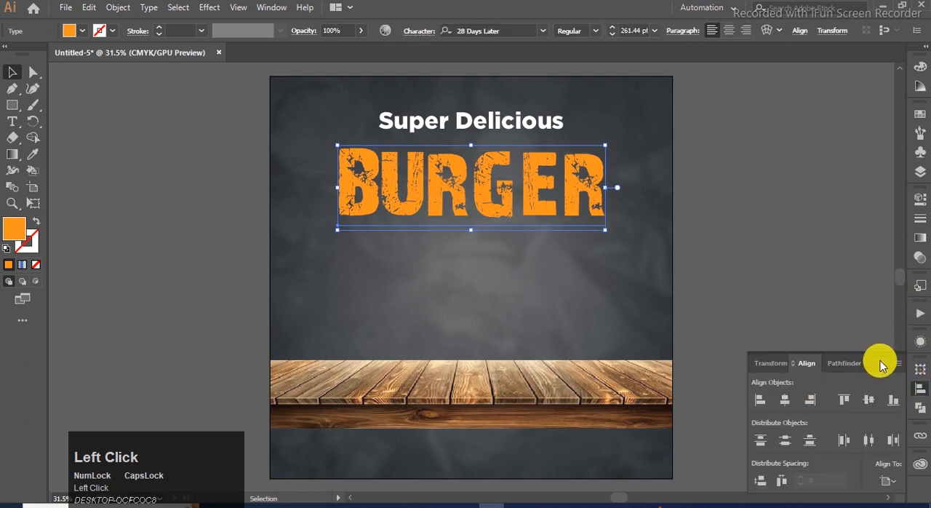
click(762, 290)
drag(424, 201, 421, 191)
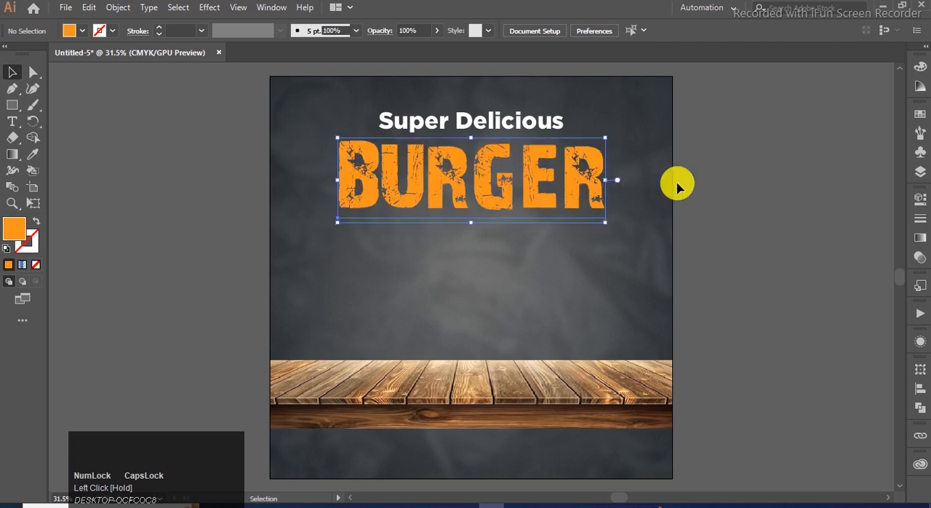
click(181, 95)
Step: Apply a Drop Shadow effect to the "BURGER" text with Multiply mode, 75% opacity, 7 px X and Y offsets and 5 px blur
click(219, 9)
click(133, 202)
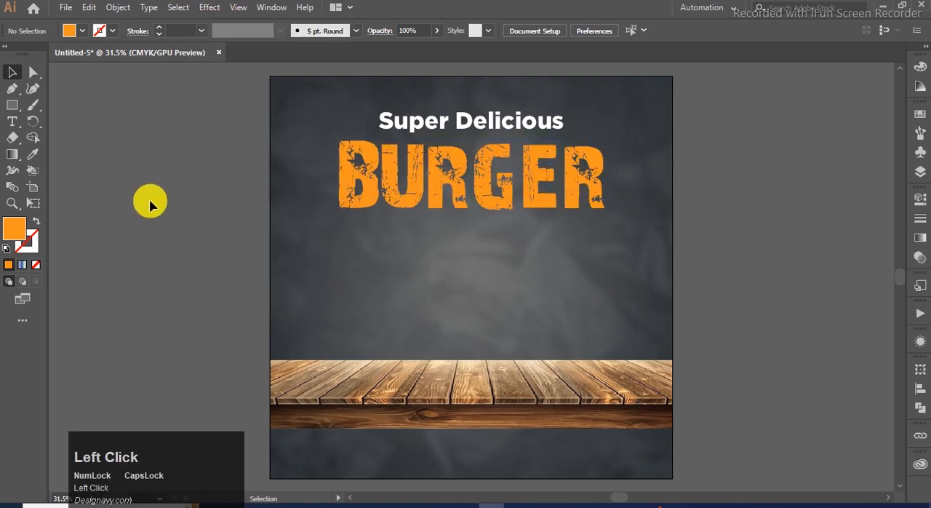
click(371, 200)
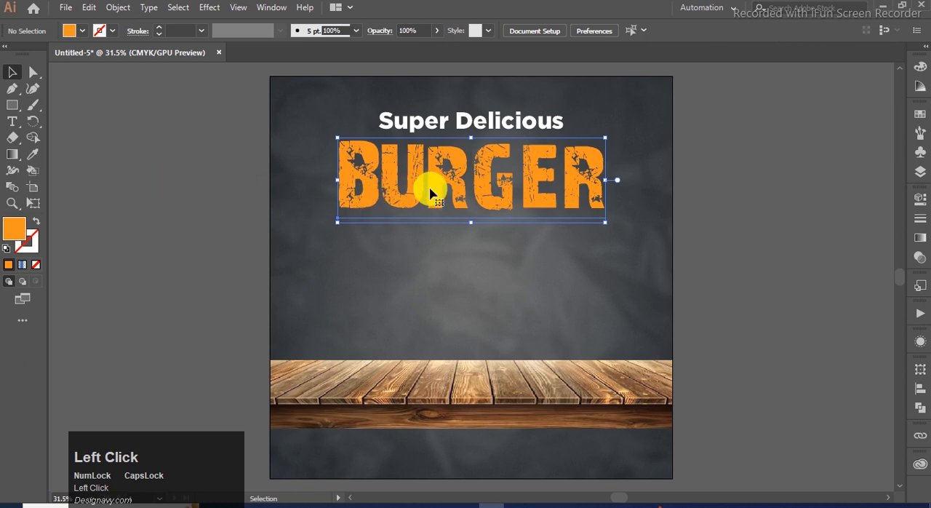
click(267, 243)
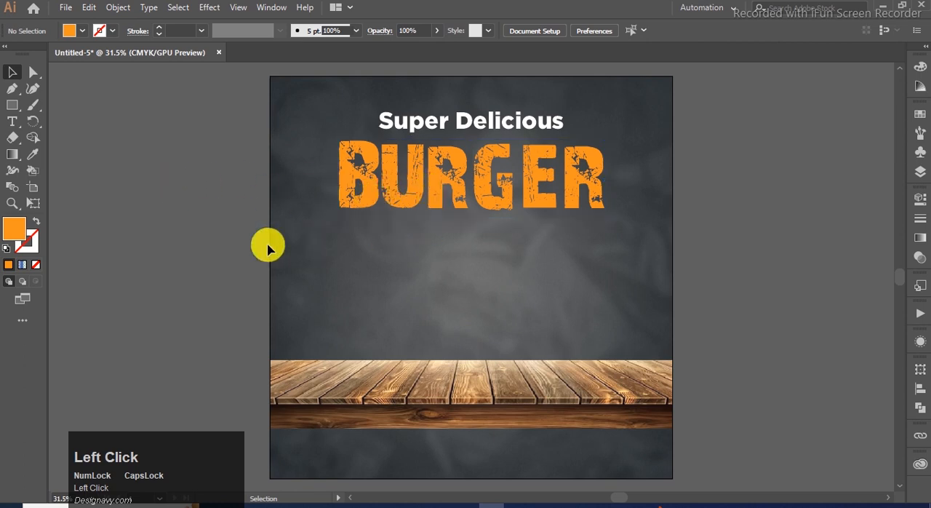
click(436, 192)
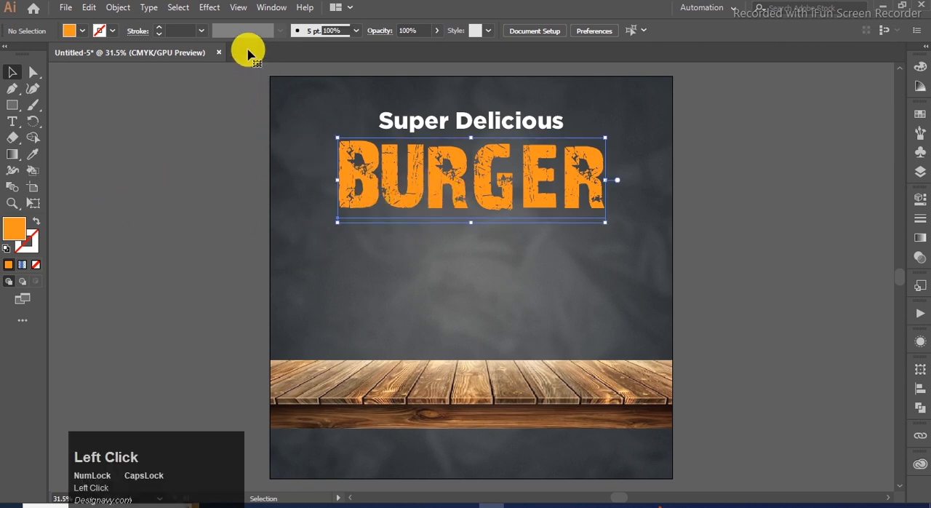
click(211, 7)
mouse_move(251, 163)
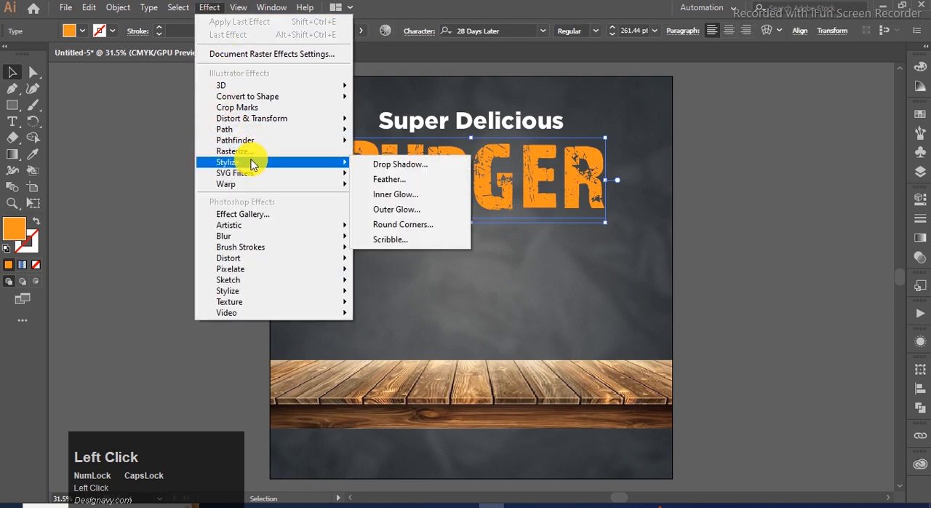
click(363, 163)
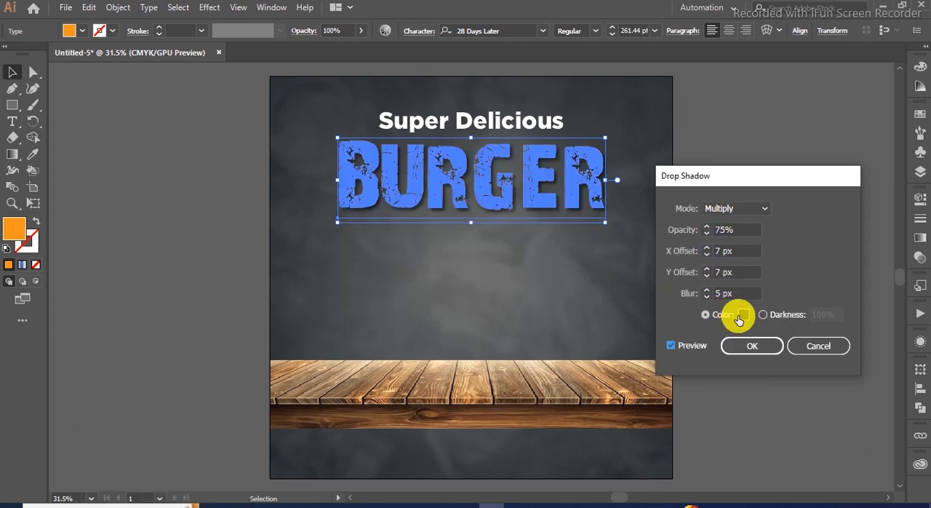
click(741, 346)
click(728, 212)
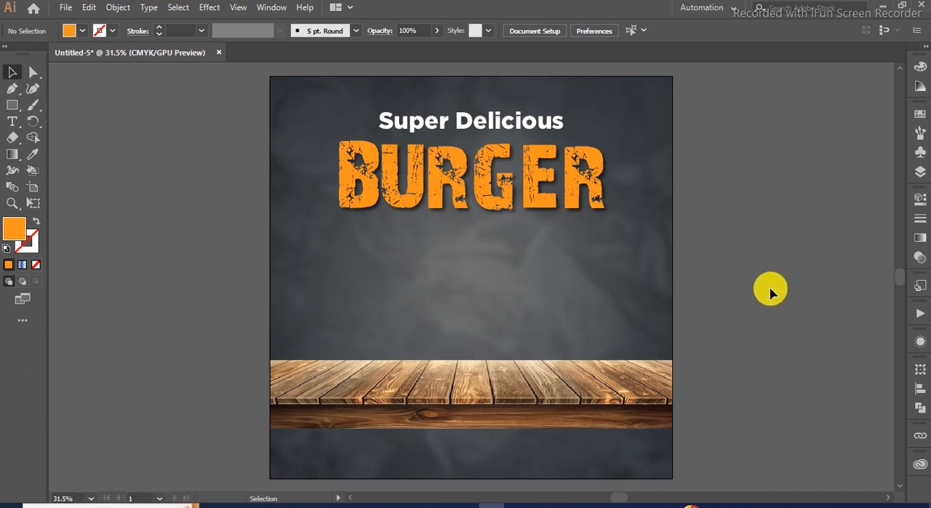
Step: Move the wooden table slightly down and place the burger image on it below the "BURGER" heading
drag(365, 378, 365, 387)
click(760, 336)
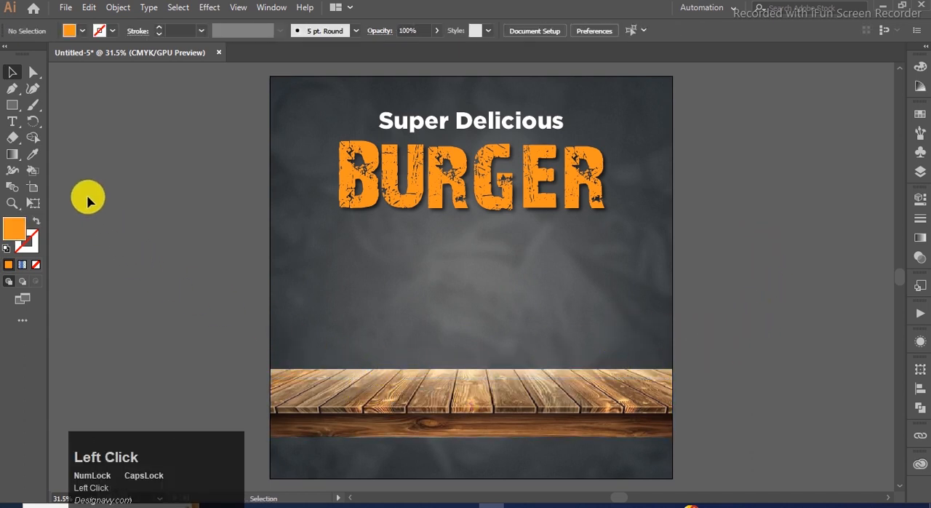
click(64, 9)
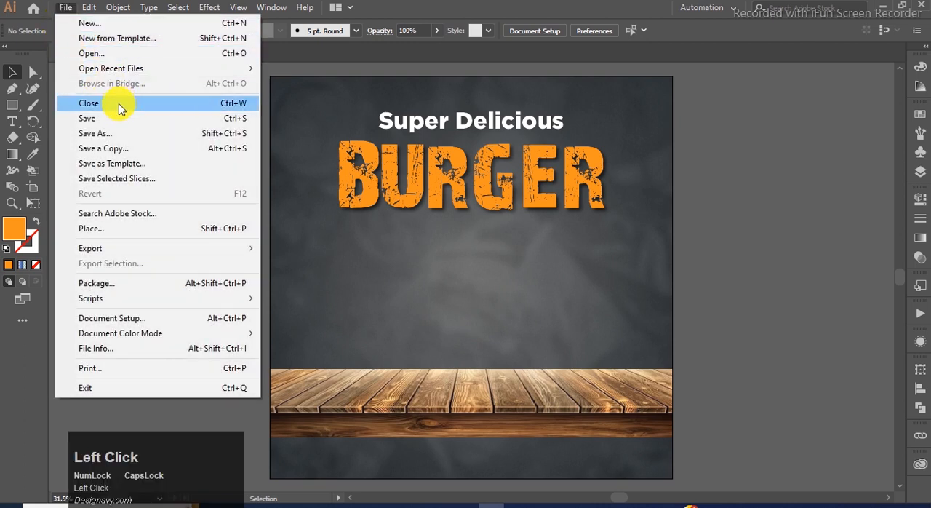
click(116, 228)
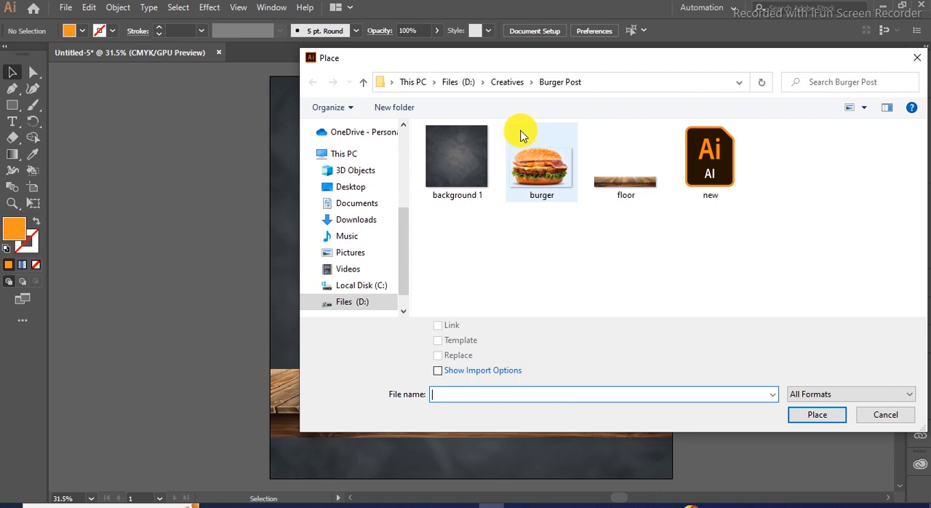
click(520, 135)
click(801, 415)
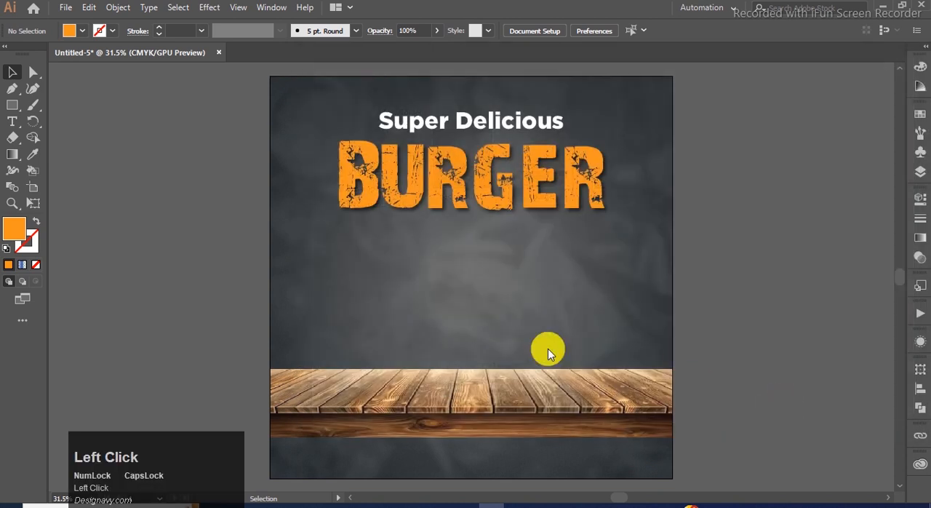
drag(383, 238, 623, 400)
drag(427, 271, 436, 271)
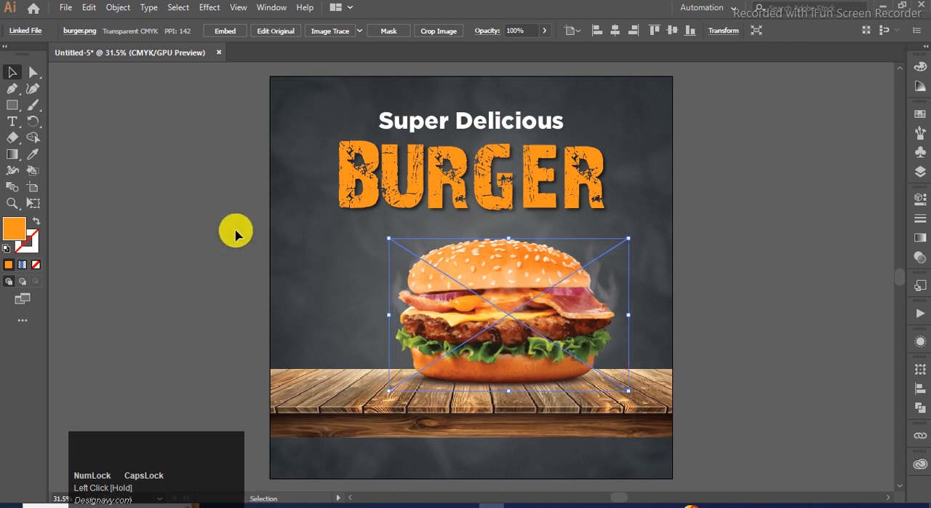
click(215, 208)
Step: Center the burger image horizontally on the artboard and move it slightly down so it rests on the table
click(460, 269)
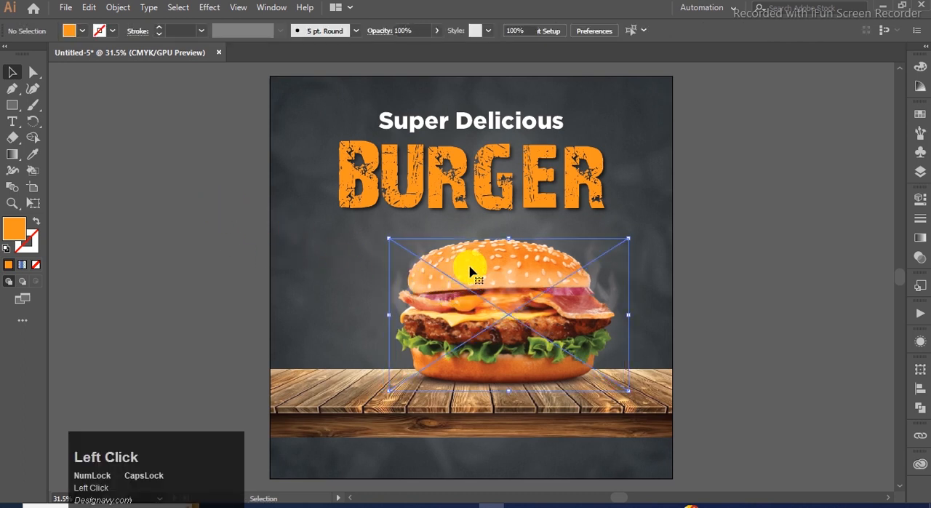
click(920, 389)
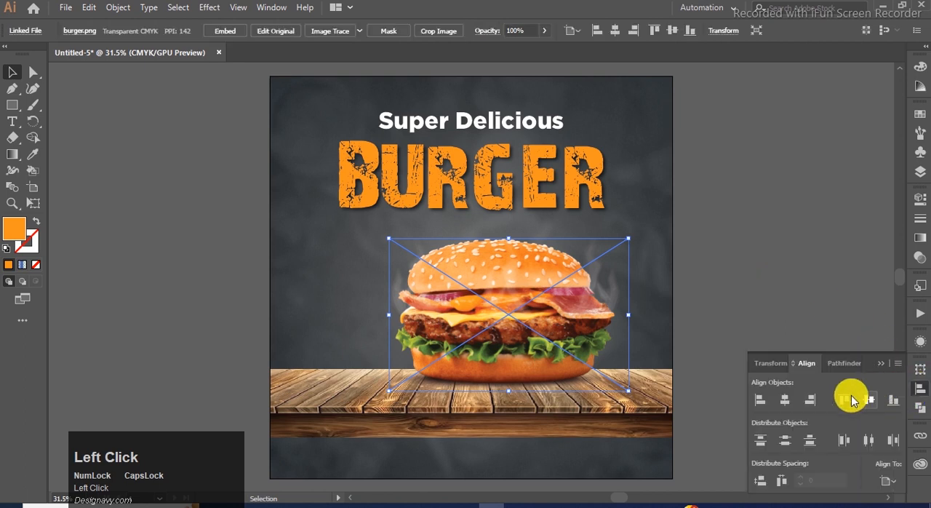
click(784, 399)
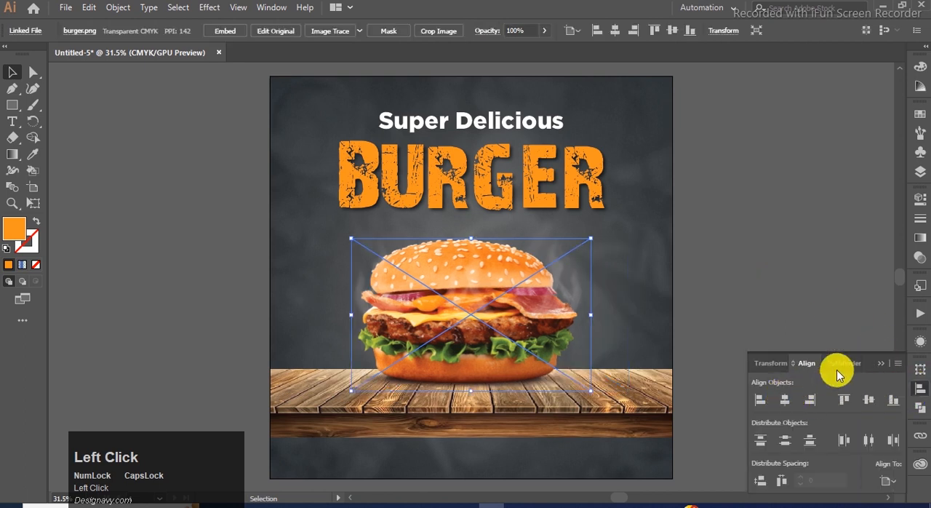
click(875, 364)
mouse_move(431, 270)
mouse_down()
mouse_move(426, 262)
mouse_move(431, 275)
mouse_up()
click(796, 282)
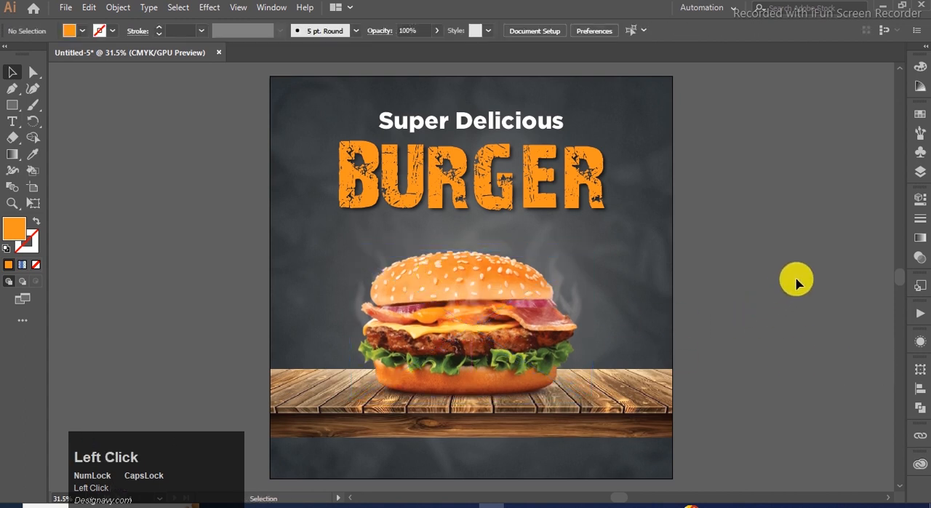
Step: Enlarge the burger image proportionally and center it horizontally on the artboard again
click(415, 272)
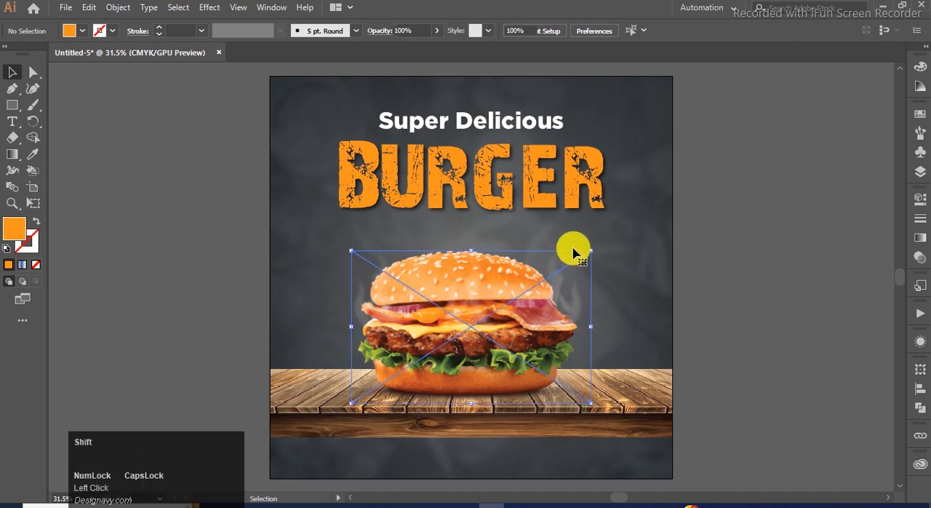
drag(593, 252, 613, 235)
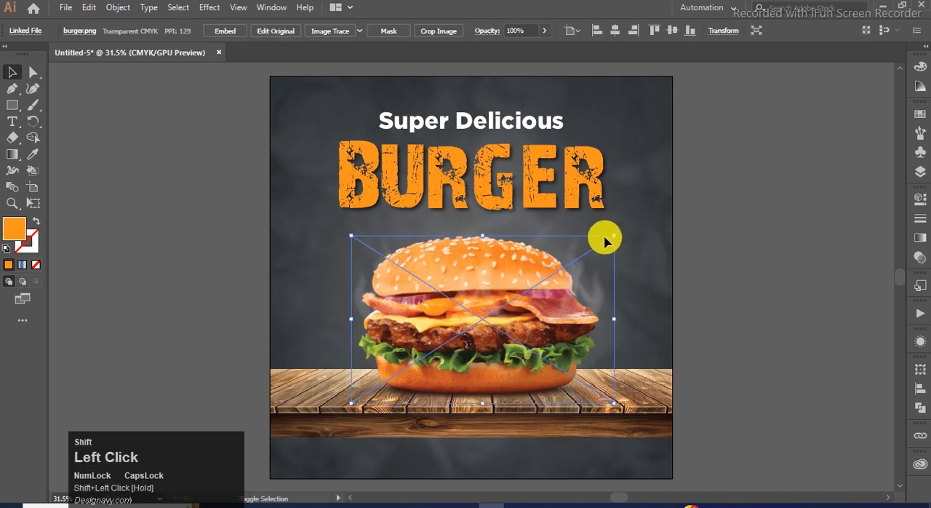
click(920, 388)
click(785, 399)
click(881, 362)
click(805, 304)
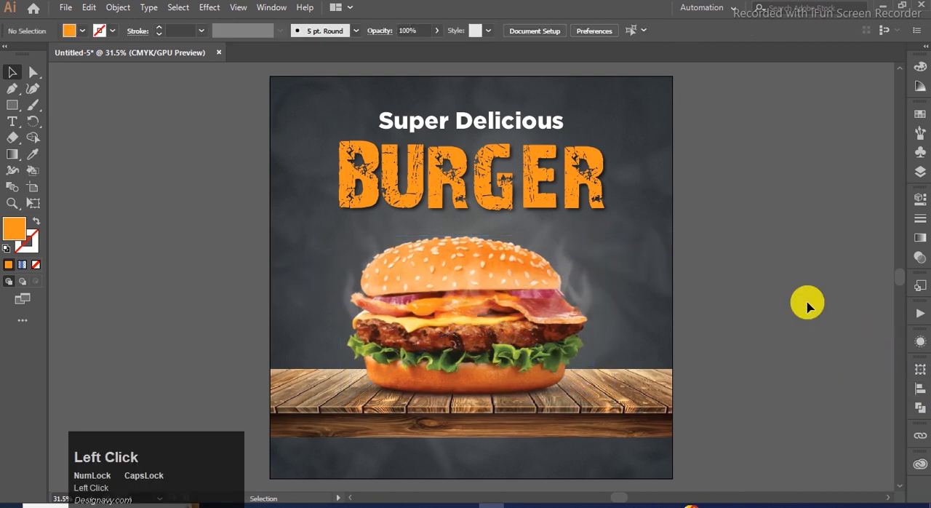
Step: Add a placeholder text line beside the artboard and set its font to Swis721 BlkCn BT Black
click(18, 123)
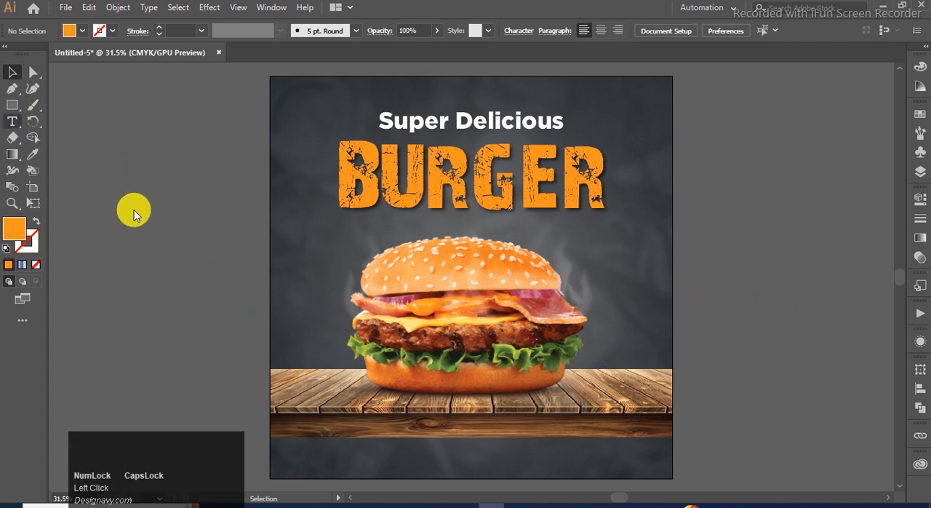
click(146, 190)
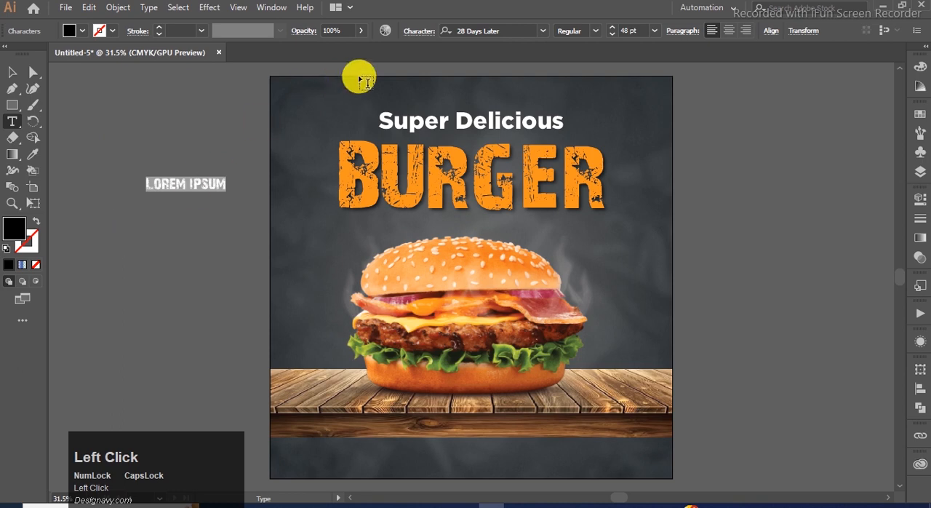
click(536, 30)
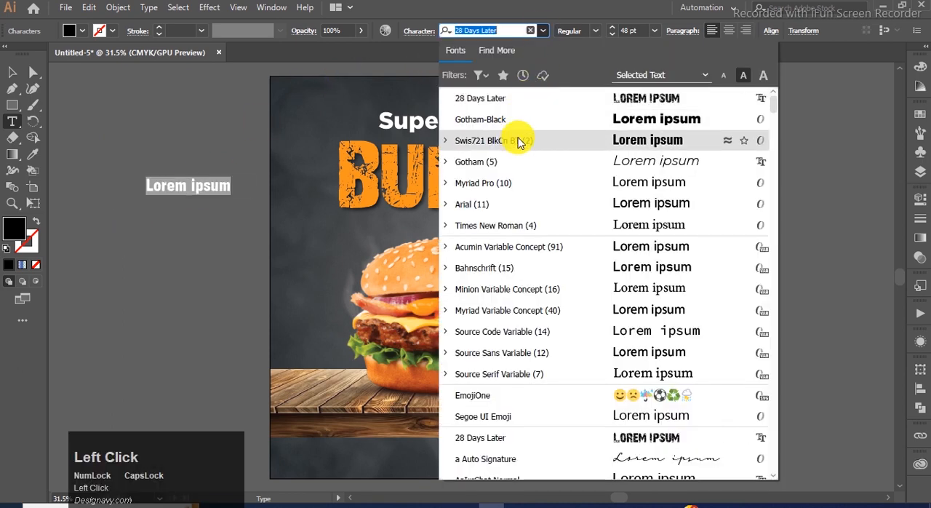
click(518, 142)
click(13, 73)
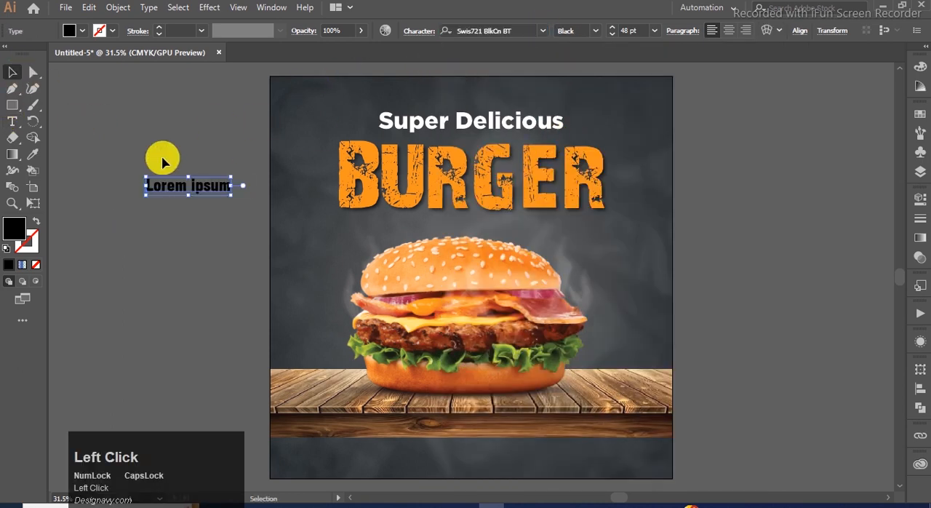
Step: Replace the placeholder text with "50%OFF" copied from the Notepad notes and break it into two lines, "50%" and "OFF"
click(516, 504)
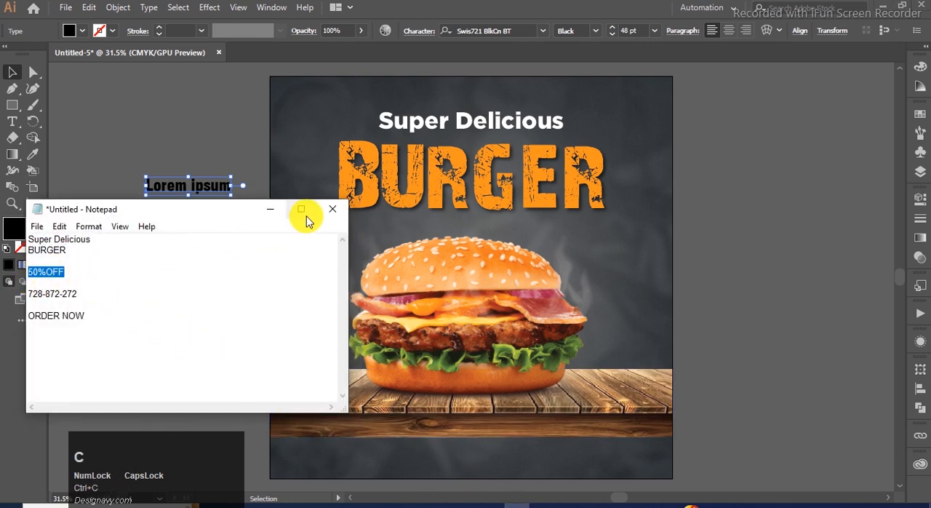
click(269, 209)
click(178, 247)
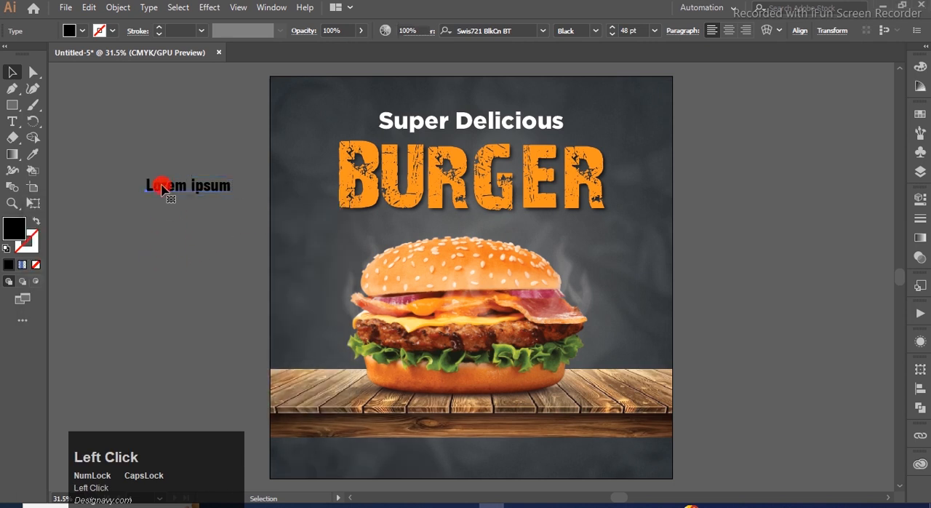
double_click(161, 187)
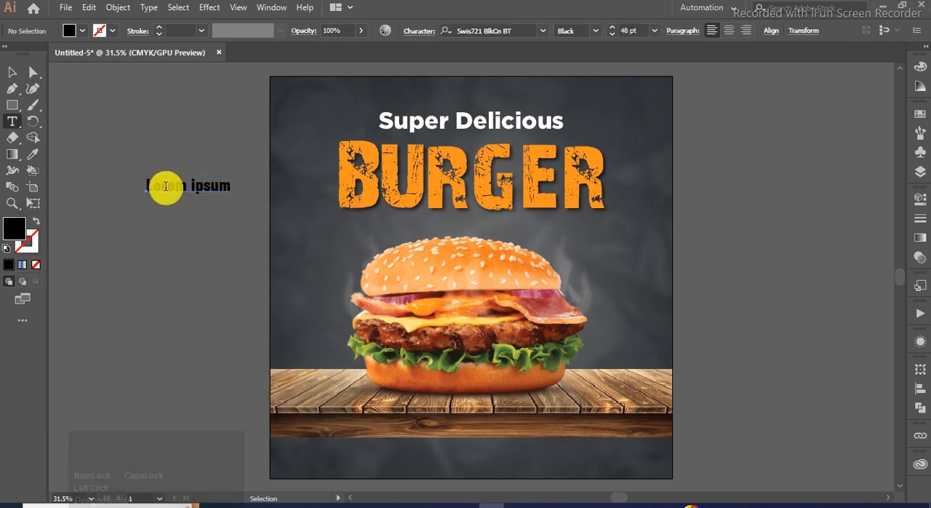
key(ctrl+a)
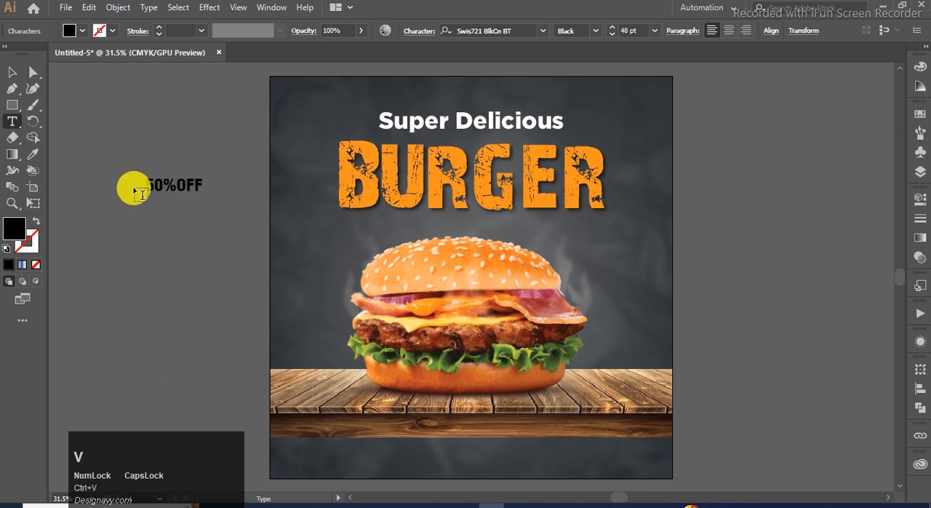
click(176, 186)
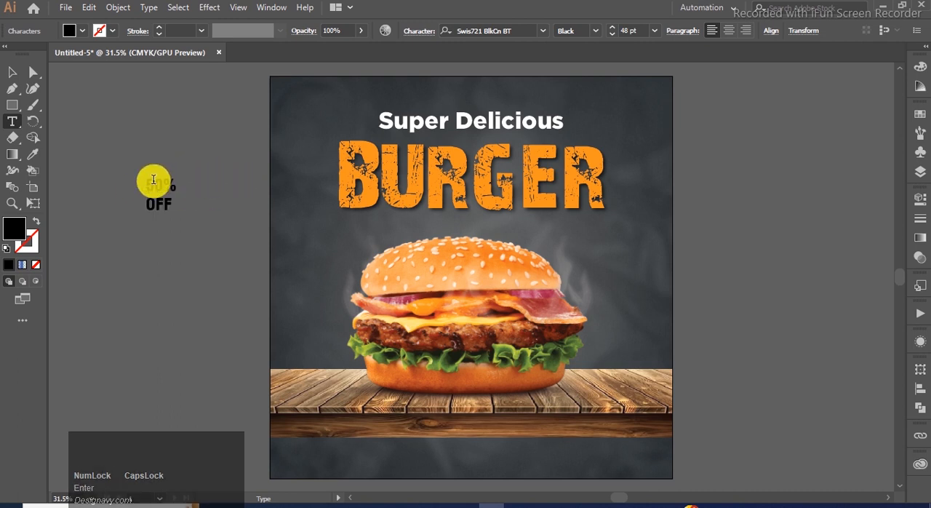
Step: Set the font size of the "50%" line to 60 pt
drag(146, 184, 177, 186)
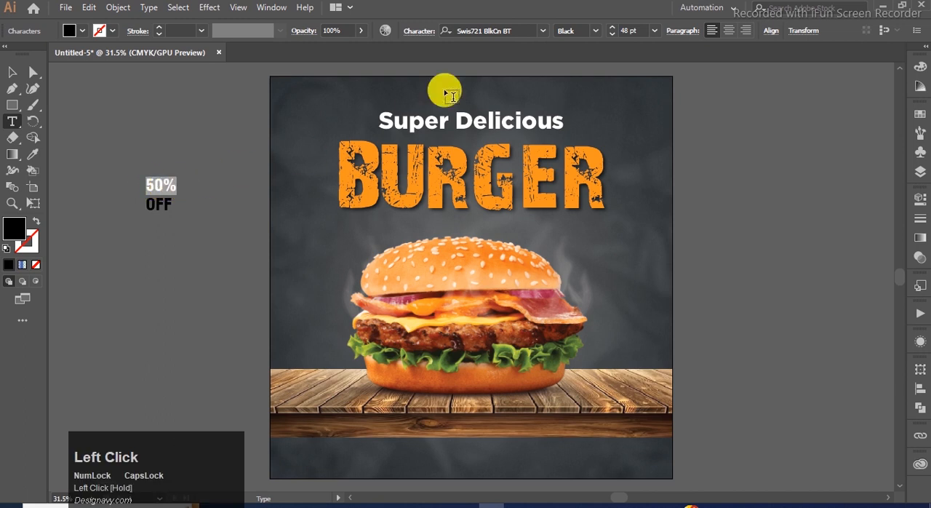
click(655, 32)
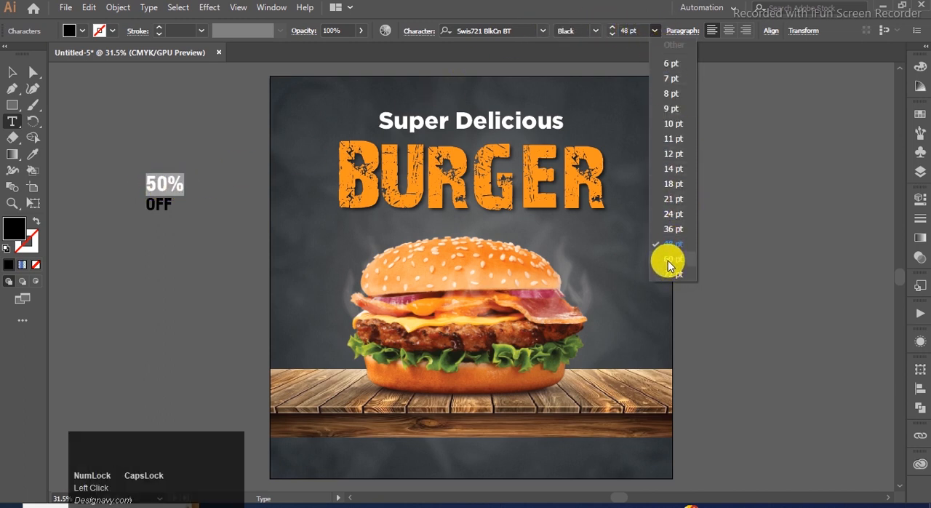
click(668, 260)
click(13, 72)
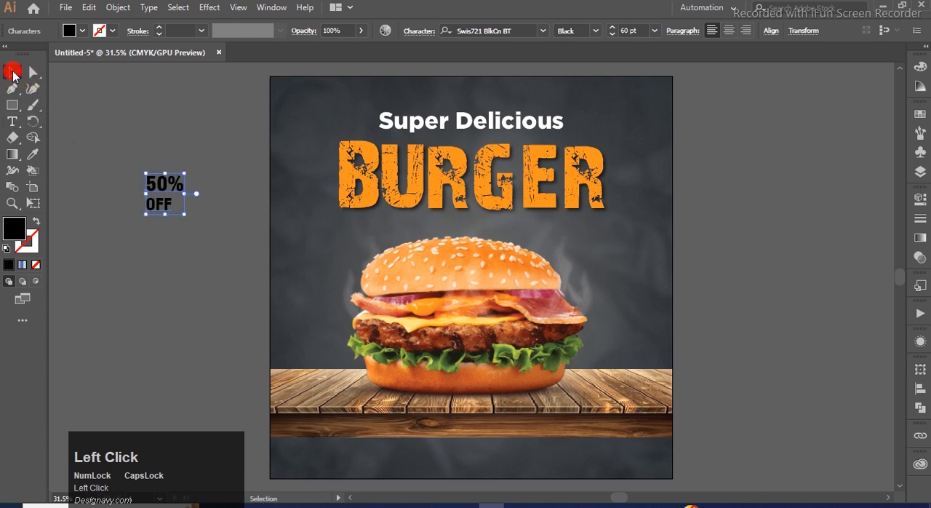
key(t)
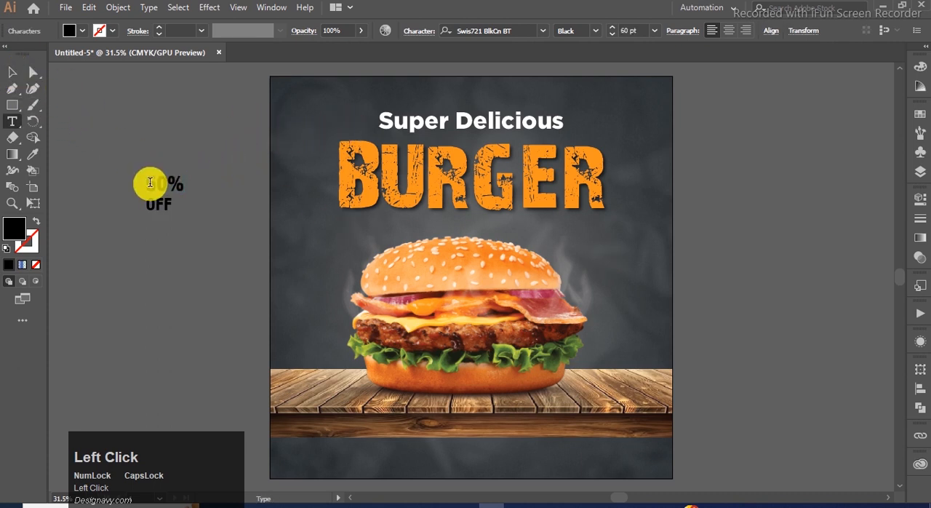
drag(150, 182, 179, 180)
Step: Fill the whole "50% OFF" text with the white swatch
click(12, 73)
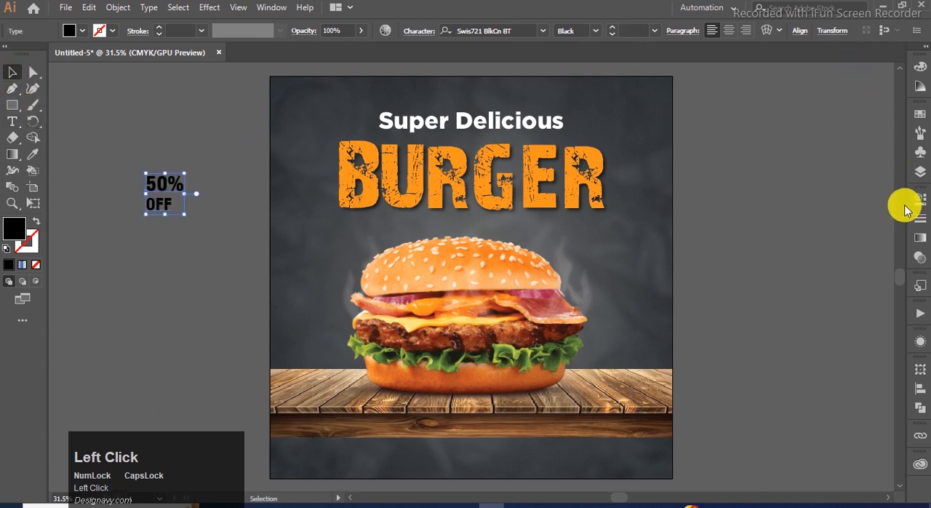
click(919, 120)
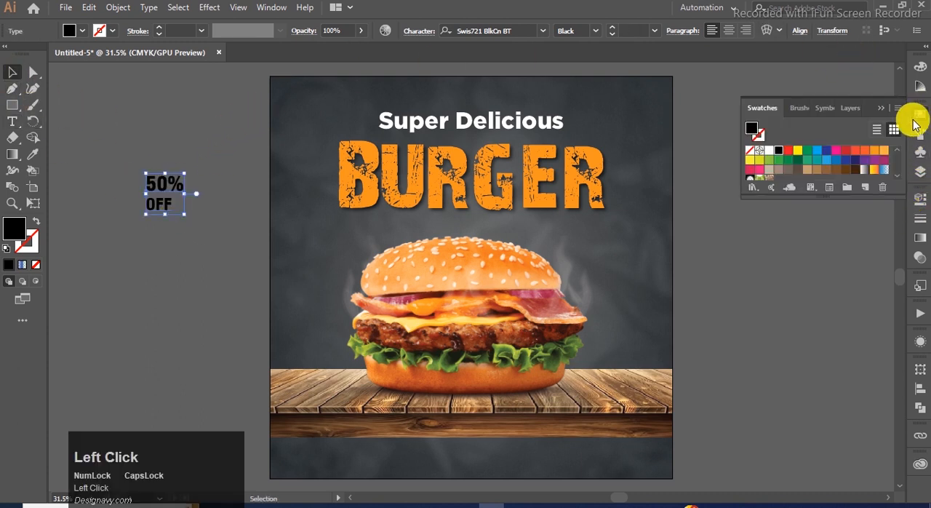
click(771, 152)
click(181, 131)
Step: Create a small white hexagon beside the upper-left edge of the burger using the Polygon tool
drag(10, 106, 45, 135)
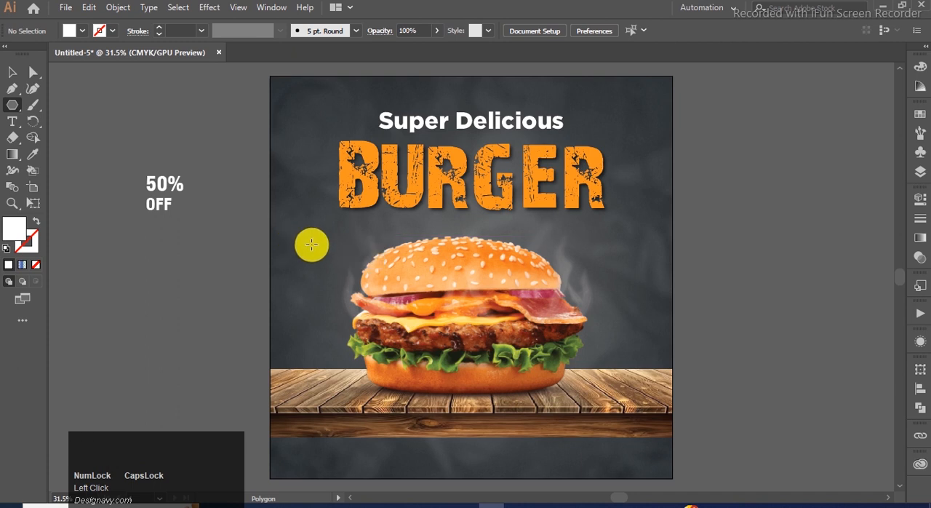
click(312, 244)
click(409, 283)
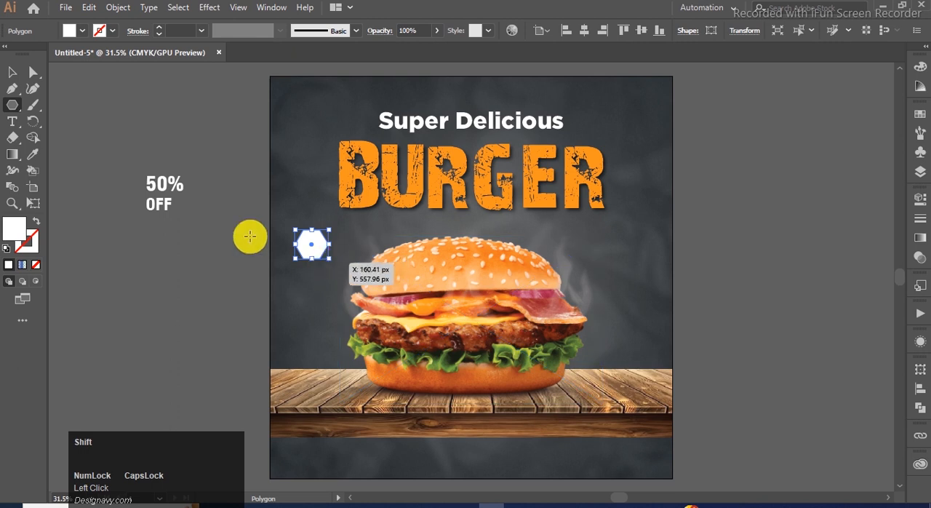
Step: Rotate the hexagon so it stands on a point, enlarge it, and place it beside the burger's top bun
click(11, 72)
drag(331, 259, 348, 275)
drag(345, 242, 296, 284)
click(218, 279)
alt+scroll(307, 269, up, 1)
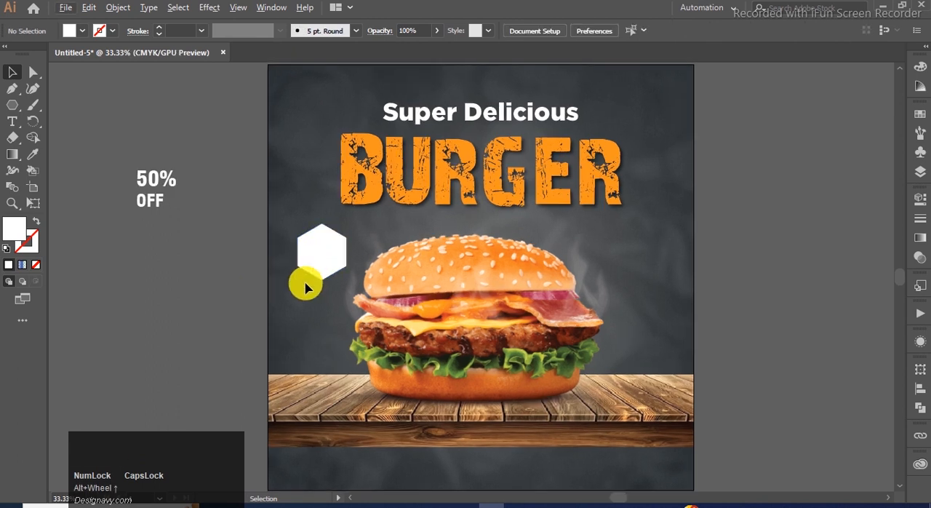
drag(318, 254, 312, 249)
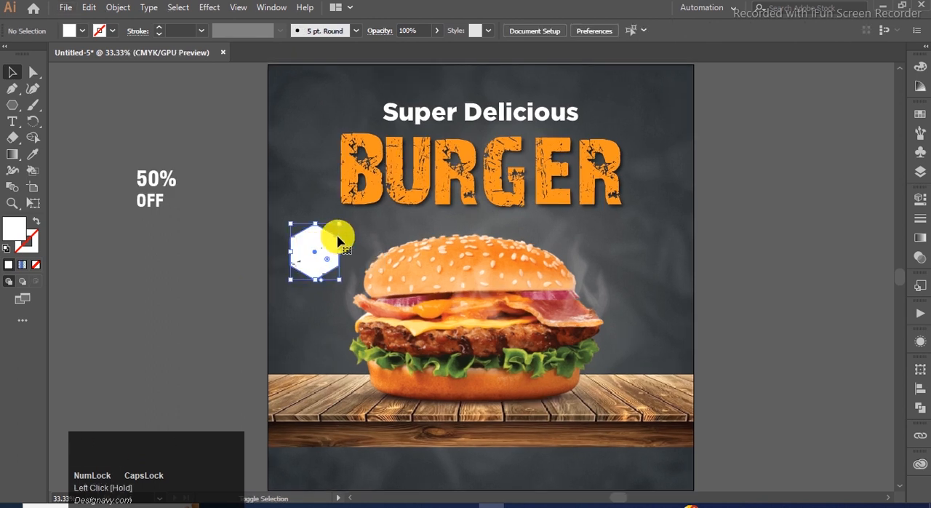
mouse_move(341, 280)
mouse_down()
mouse_move(357, 287)
mouse_move(346, 287)
mouse_up()
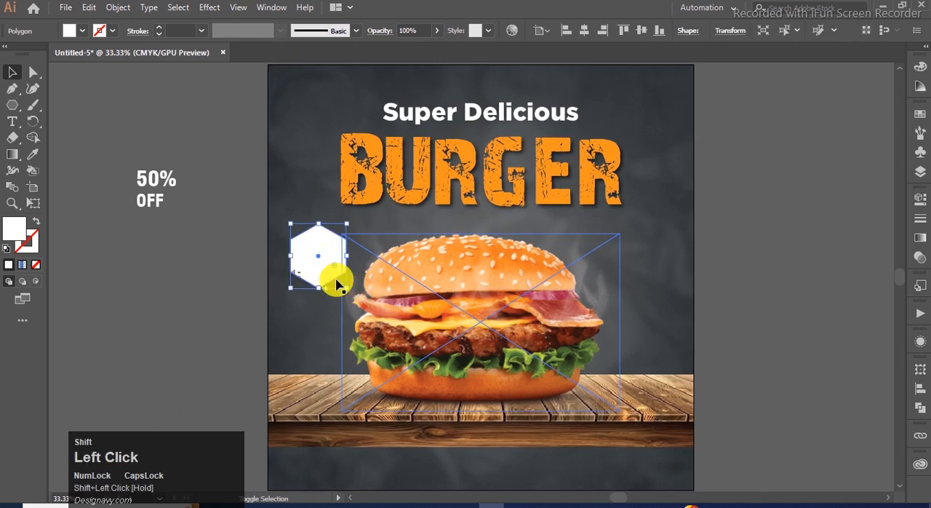
Step: Lock the burger image in place
click(375, 243)
click(374, 244)
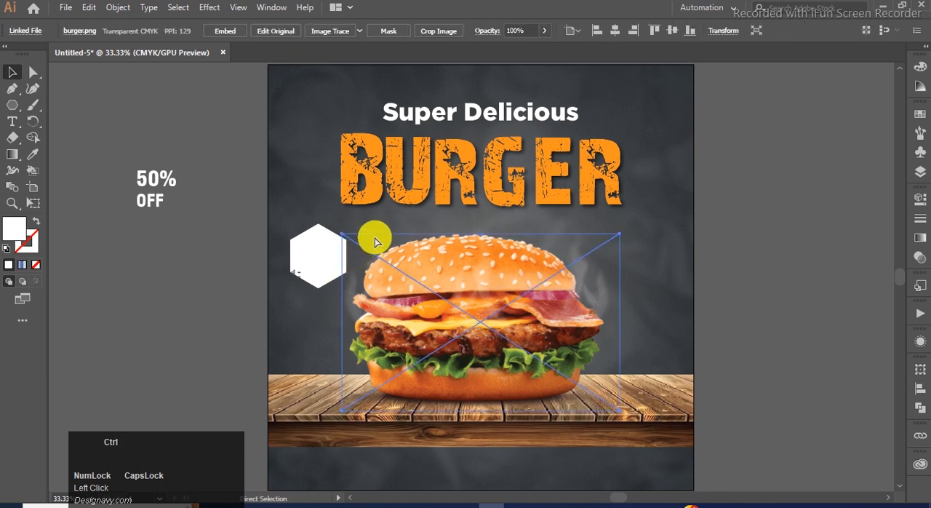
key(ctrl+2)
Step: Shift the hexagon slightly and fill it with the orange sampled from the "BURGER" heading
click(328, 251)
drag(329, 248, 329, 246)
key(i)
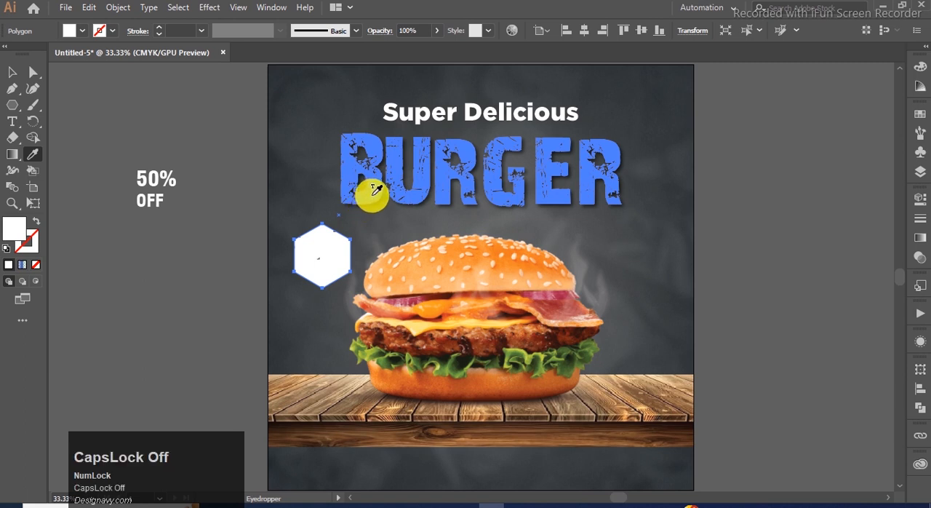
click(373, 192)
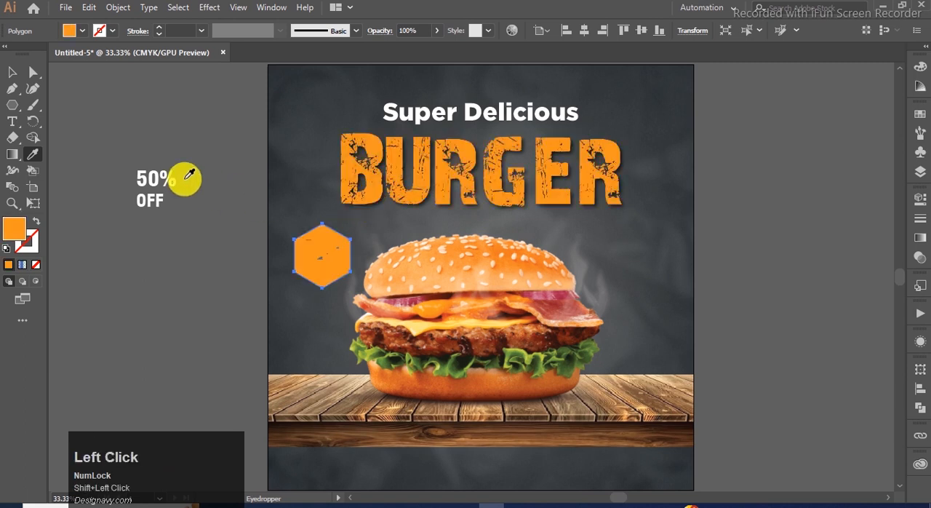
click(12, 72)
click(160, 246)
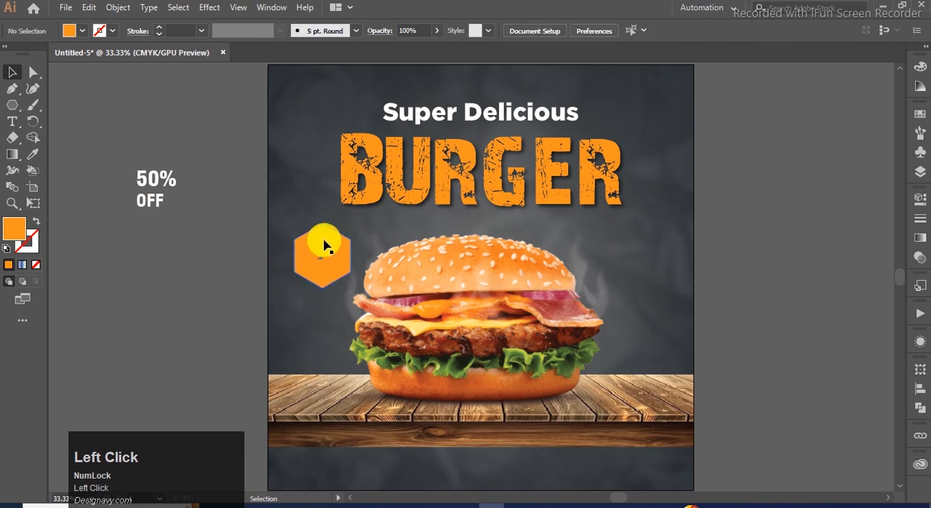
Step: Duplicate the orange hexagon in place and give the copy no fill and a white stroke
key(ctrl)
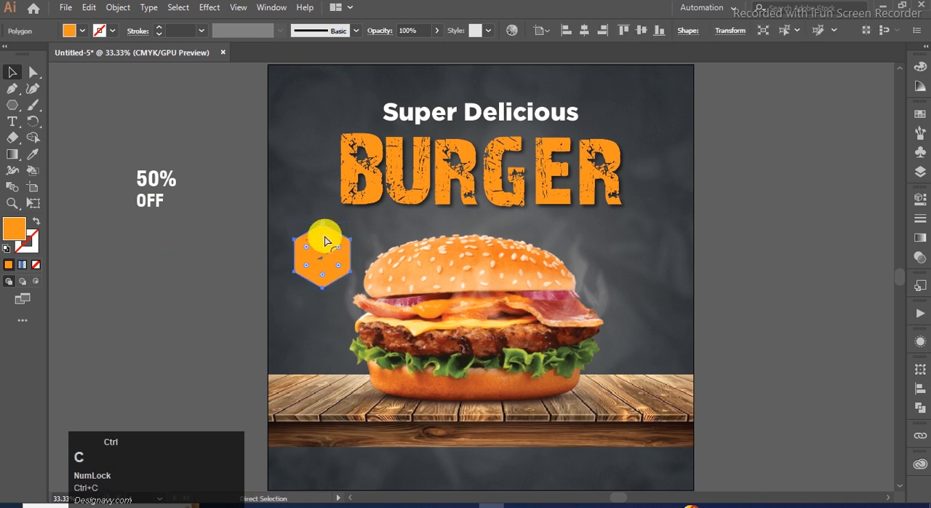
key(ctrl+f)
key(x)
click(8, 264)
key(x)
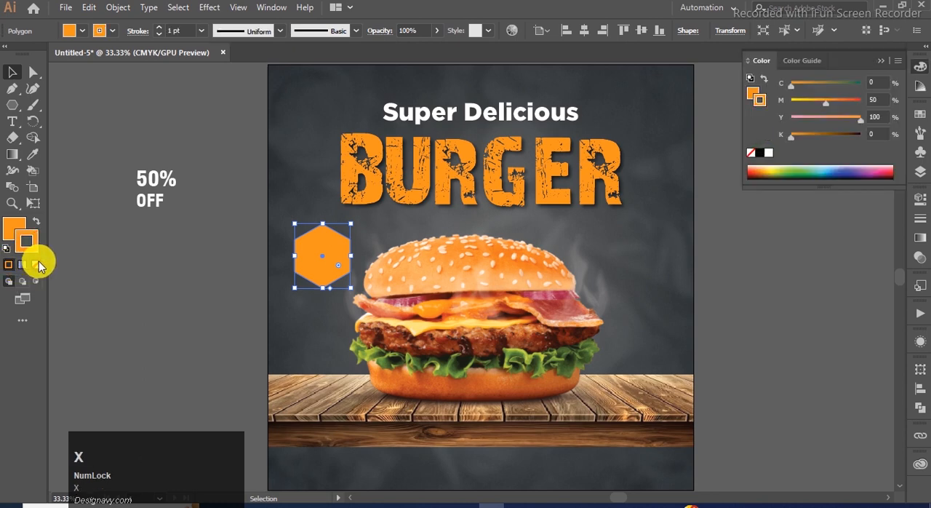
click(37, 263)
key(x)
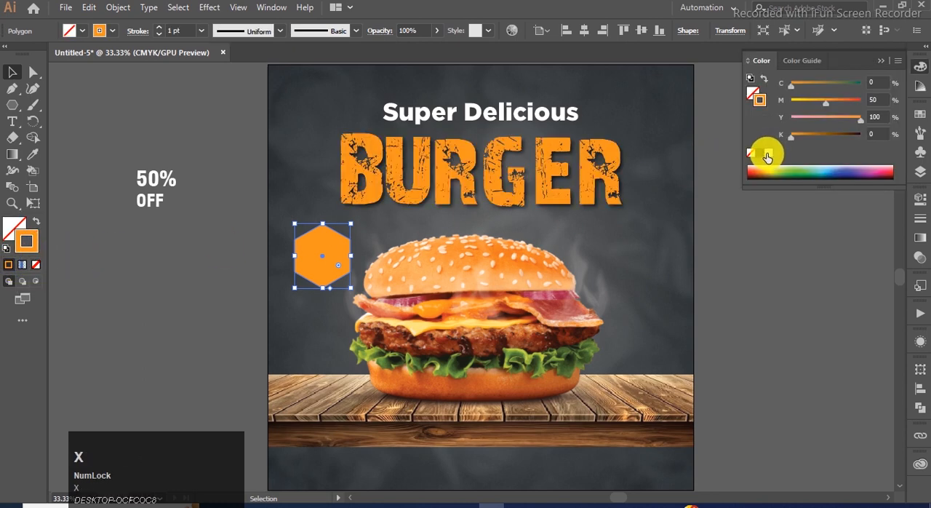
click(768, 153)
click(881, 61)
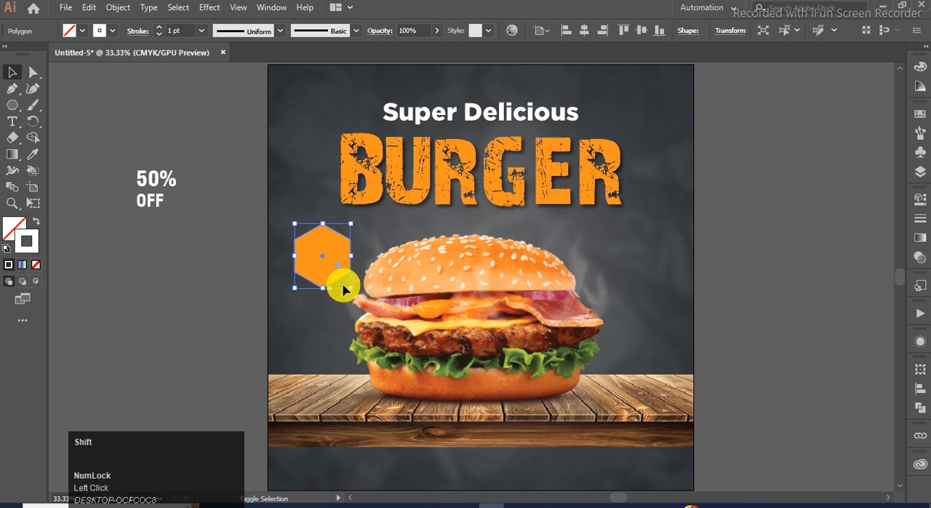
Step: Enlarge the outlined hexagon slightly around the orange one and set its stroke weight to 2 pt
drag(352, 288, 355, 293)
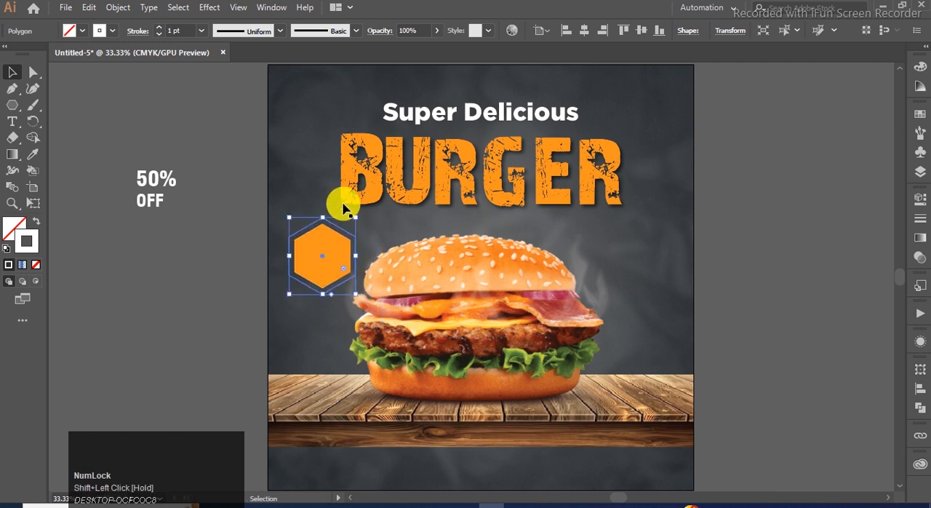
click(201, 31)
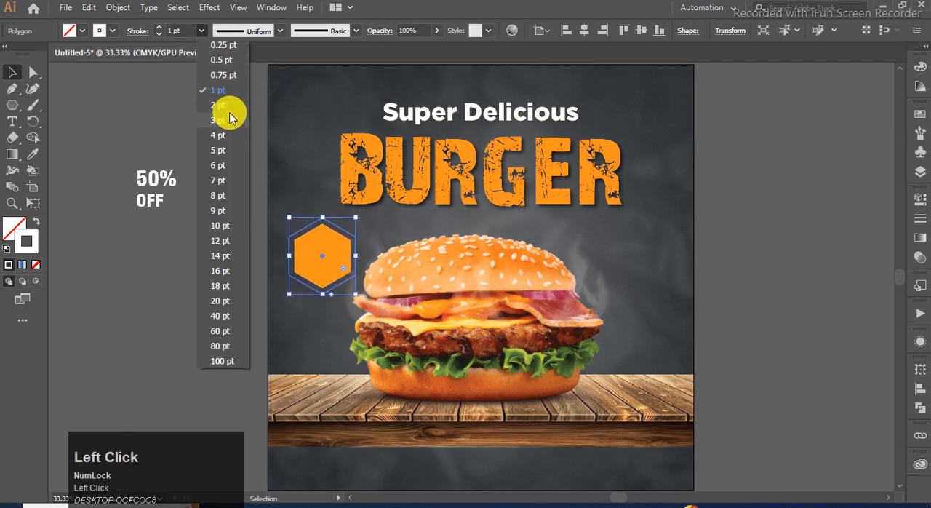
click(227, 108)
click(210, 145)
Step: Move the "50% OFF" text onto the orange hexagon, bring it to the front, and tighten its line spacing
drag(160, 182, 325, 255)
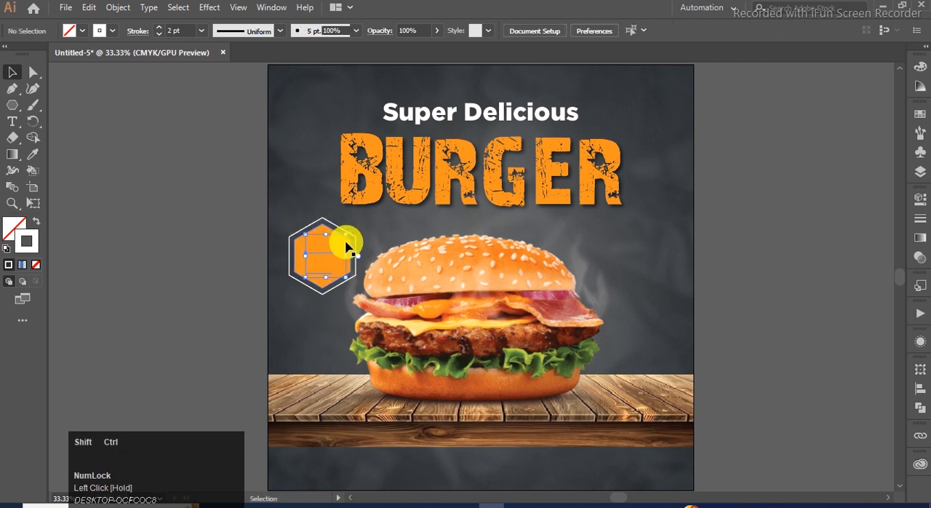
key(ctrl+shift+])
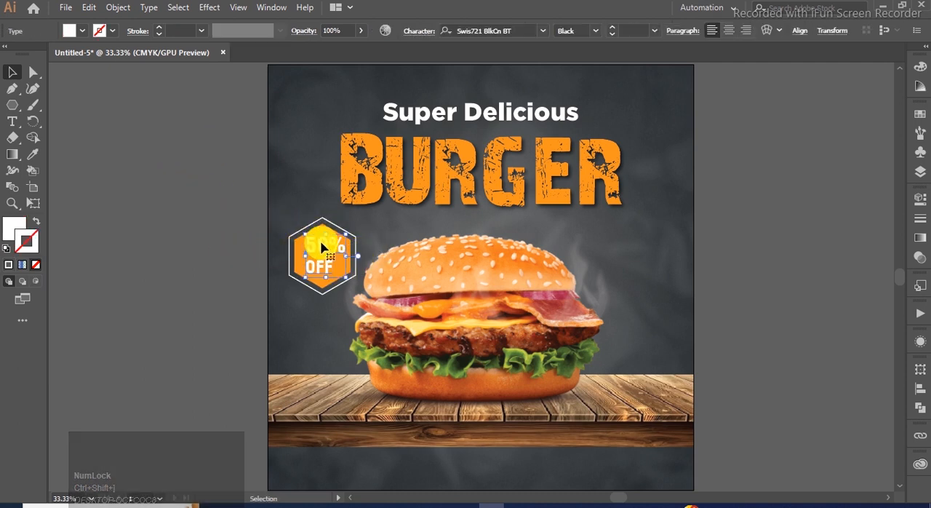
key(alt+Up)
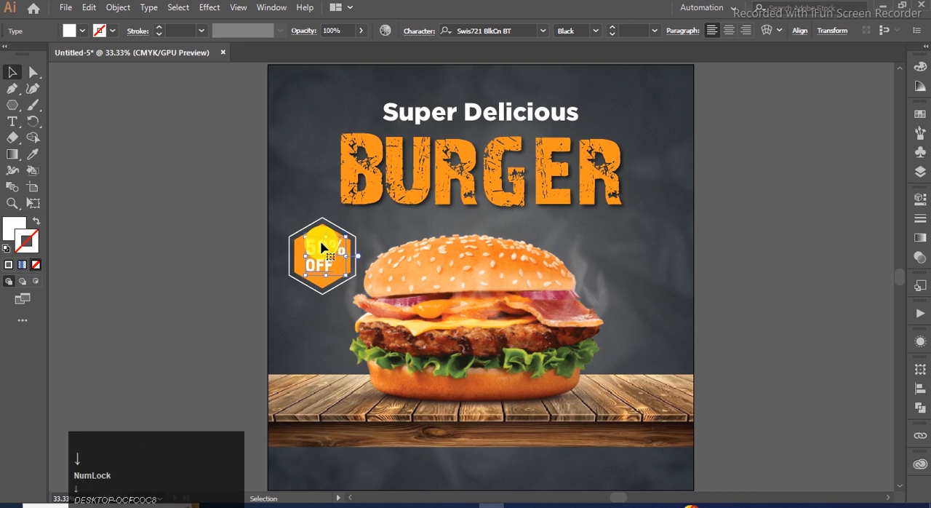
click(195, 191)
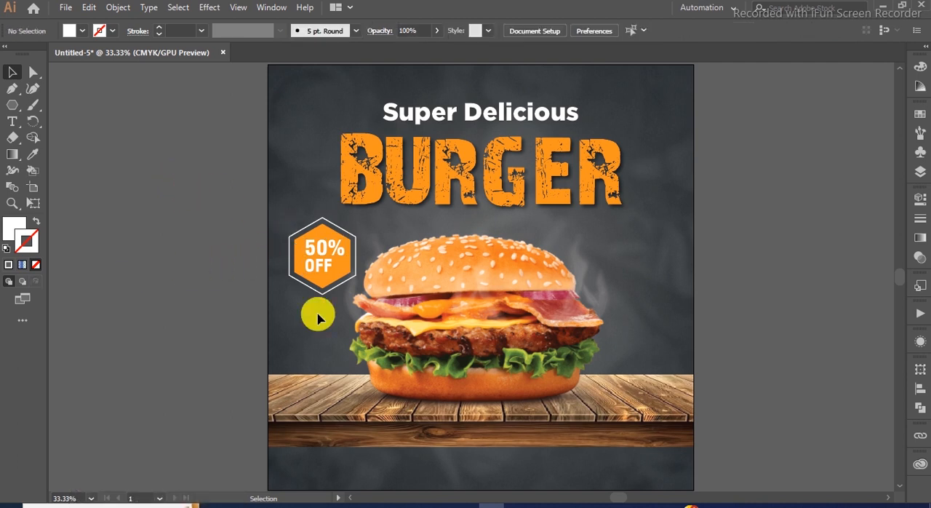
Step: Unlock all objects and shift the burger horizontally to the right, away from the hexagon badge
key(ctrl+alt+2)
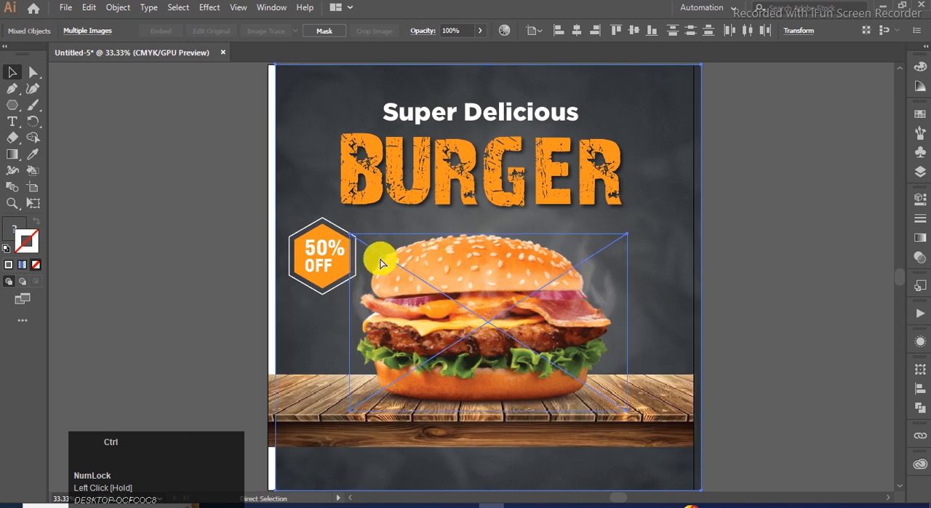
shift+click(281, 229)
drag(413, 252, 426, 245)
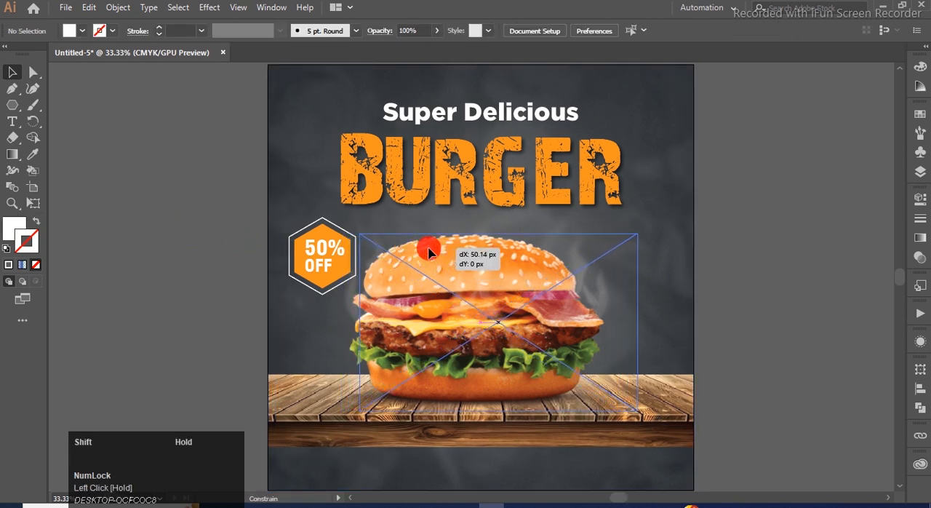
click(187, 218)
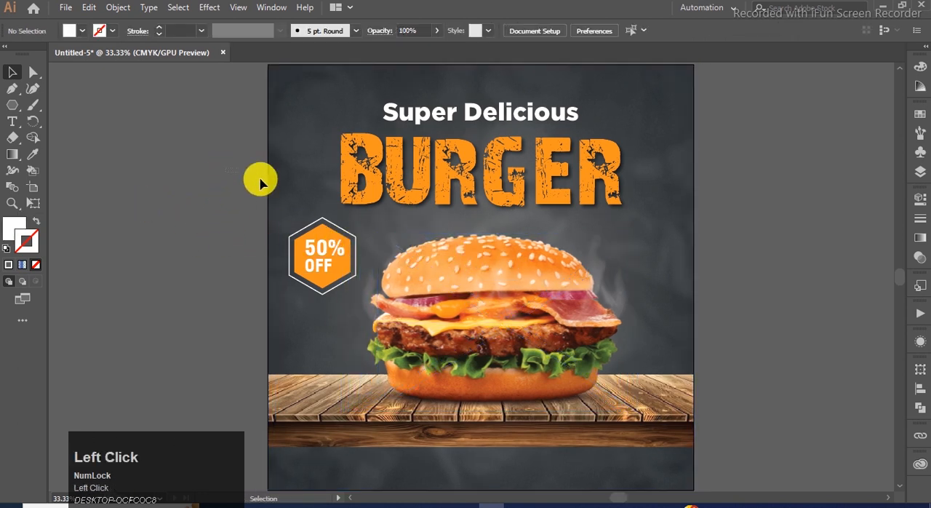
Step: Lock the dark background image and proportionally enlarge the whole "50% OFF" hexagon badge a little
click(294, 193)
key(ctrl+2)
drag(268, 234, 342, 299)
key(Caps_Lock)
key(Caps_Lock)
drag(232, 162, 351, 196)
key(Caps_Lock)
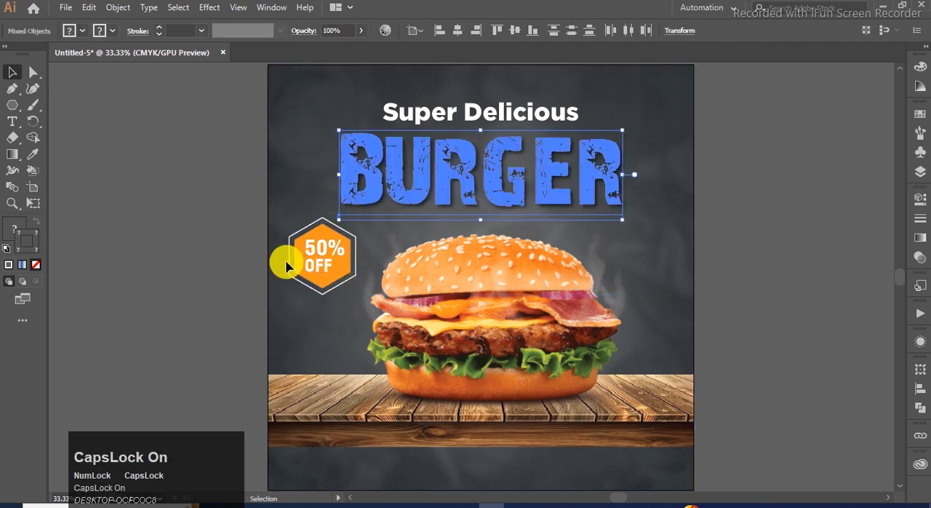
click(228, 244)
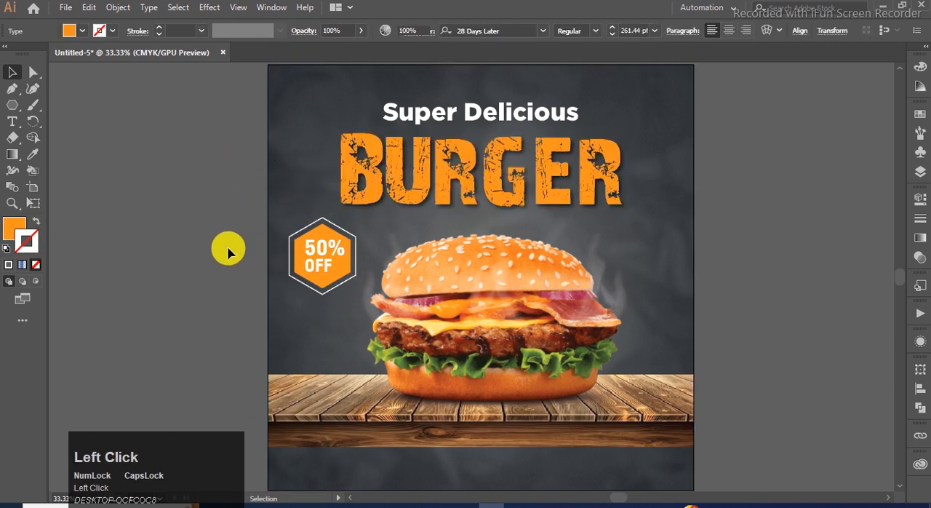
click(339, 270)
key(Caps_Lock)
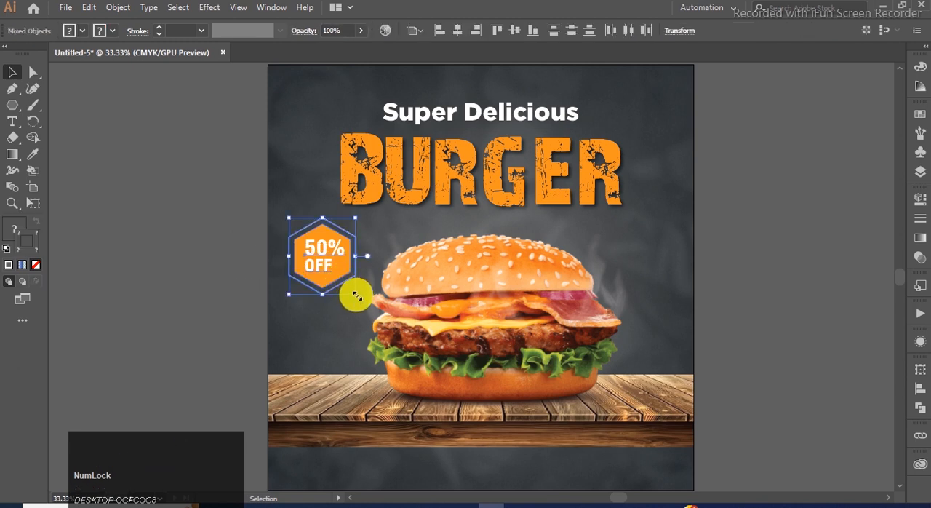
drag(357, 294, 362, 301)
click(192, 237)
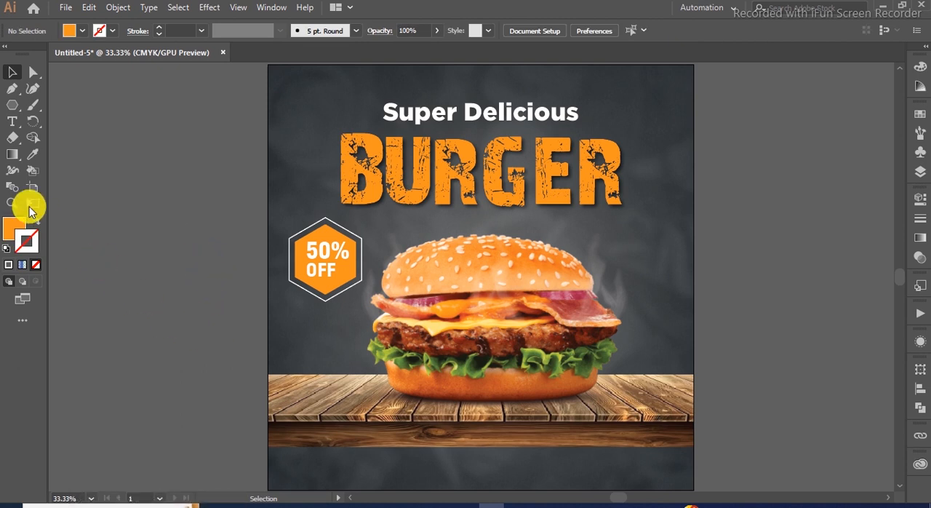
Step: Draw an orange rectangle across the full artboard width, covering the strip below the wooden table
scroll(131, 223, down, 1)
click(13, 107)
drag(14, 107, 48, 105)
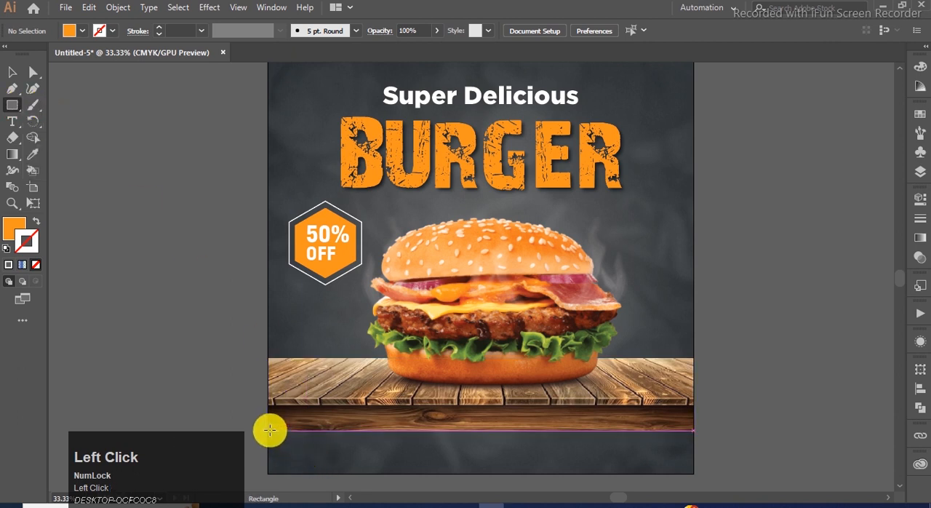
drag(270, 428, 694, 417)
click(12, 72)
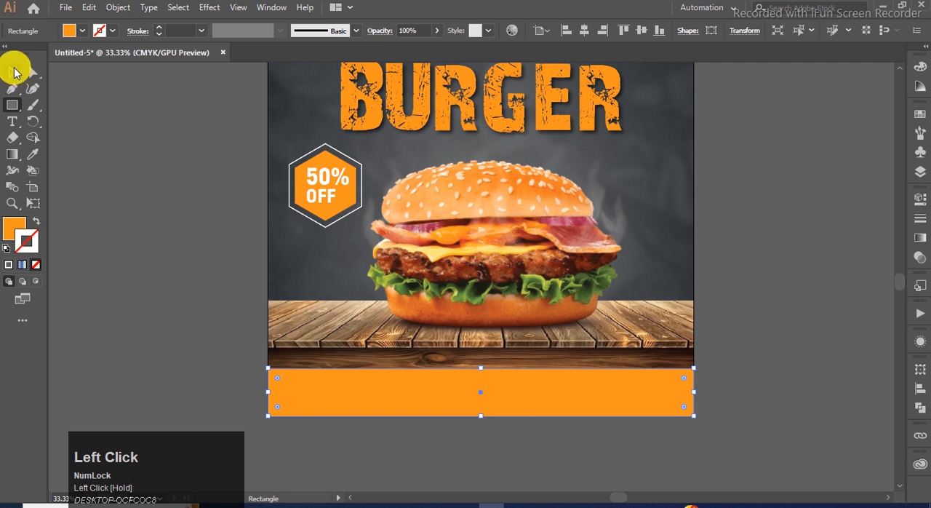
click(150, 238)
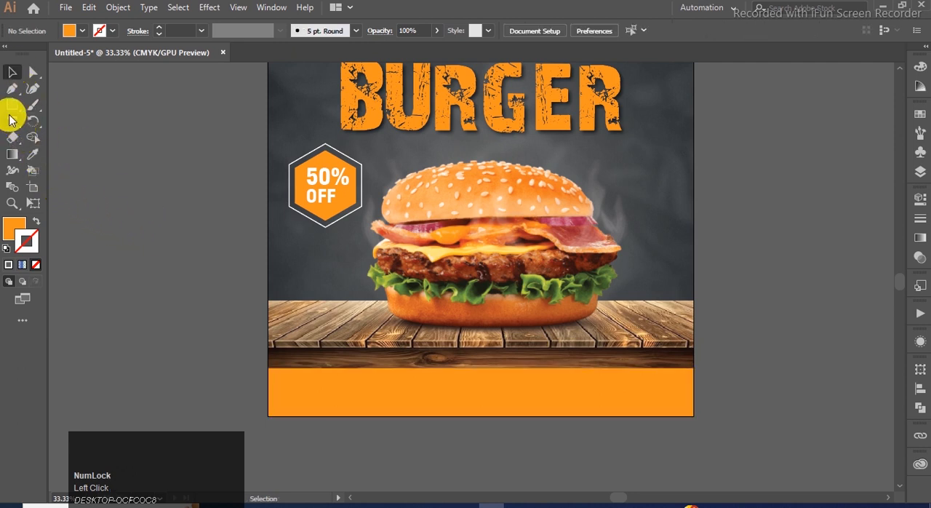
Step: Duplicate the badge's "50% OFF" text onto the orange bottom strip and bring the copy to the front
click(318, 201)
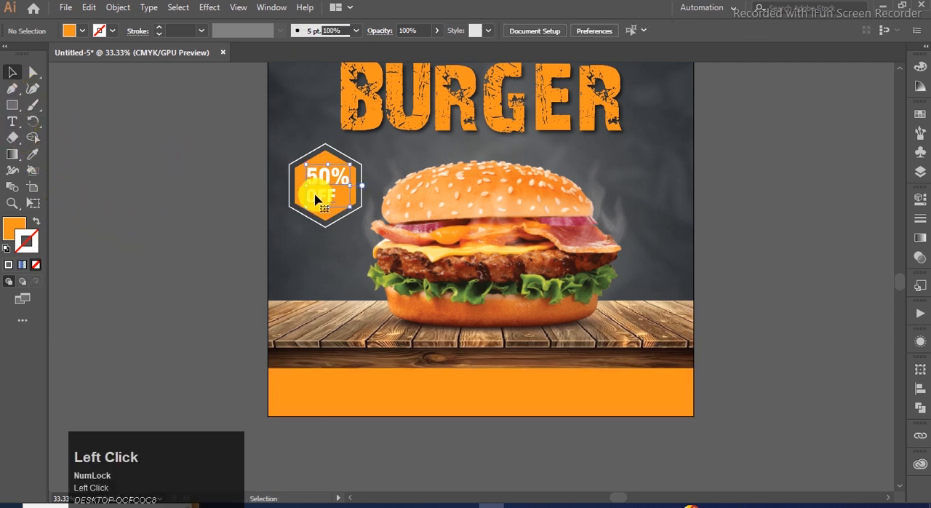
drag(317, 201, 325, 412)
key(ctrl+shift+bracketright)
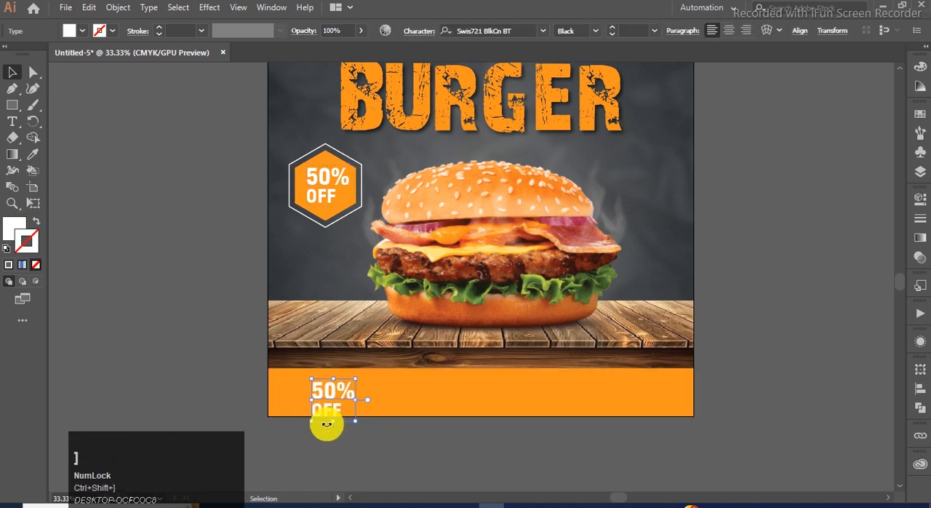
Step: Copy the phone number from the Notepad text and replace the duplicated "50% OFF" text on the orange strip with it
click(511, 502)
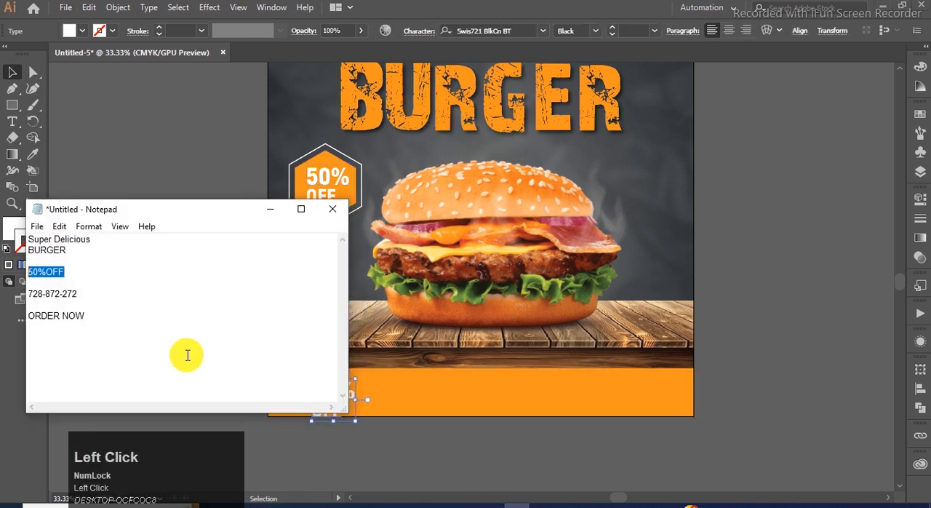
drag(29, 293, 76, 293)
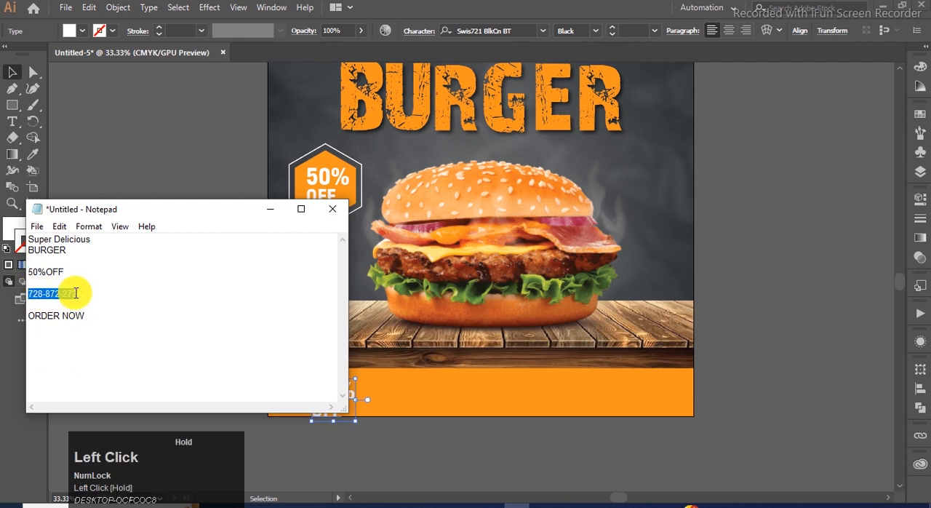
key(ctrl+c)
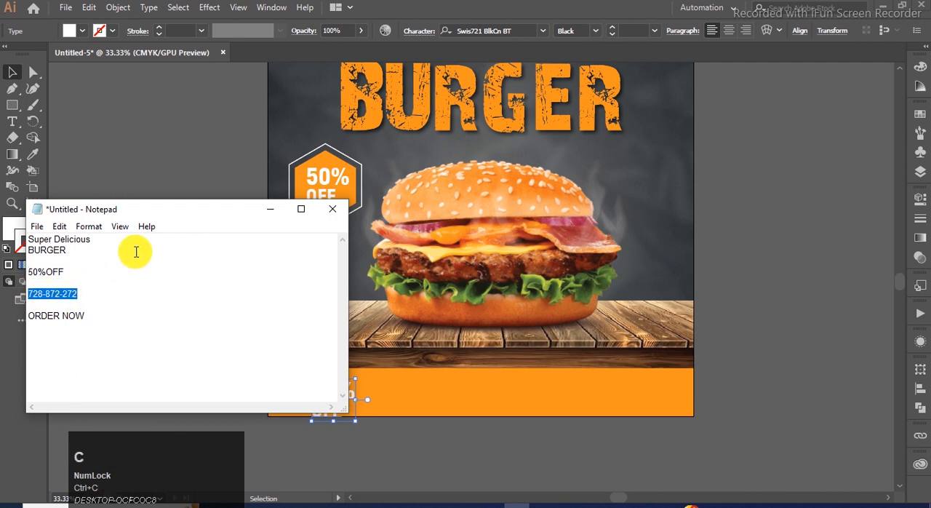
click(272, 208)
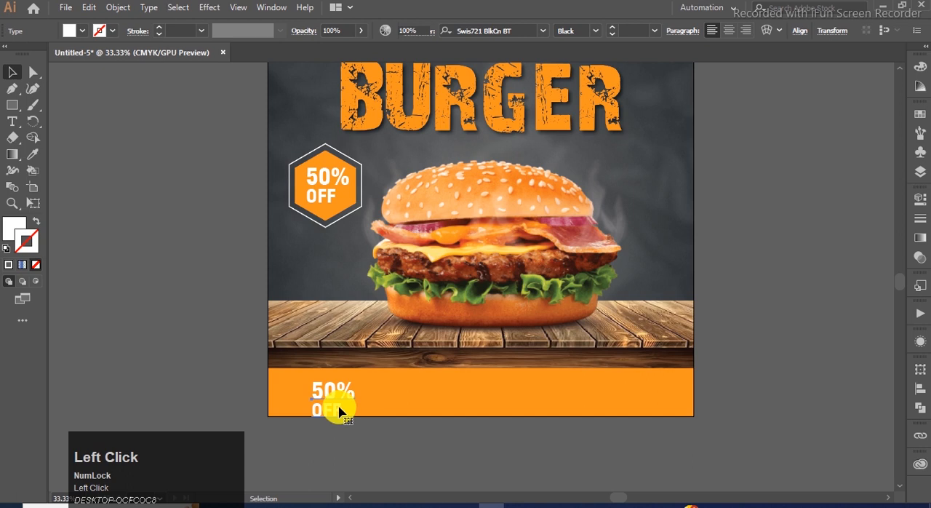
double_click(337, 412)
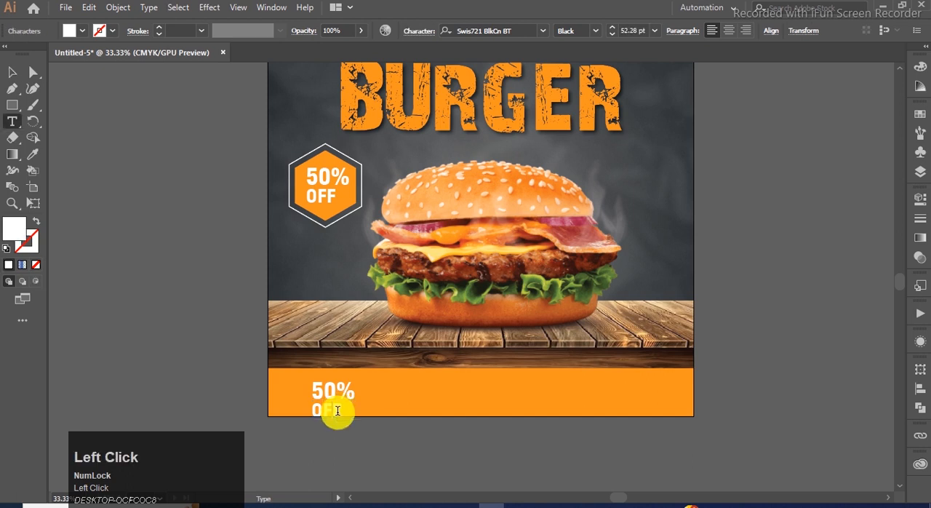
key(ctrl+a)
key(ctrl+v)
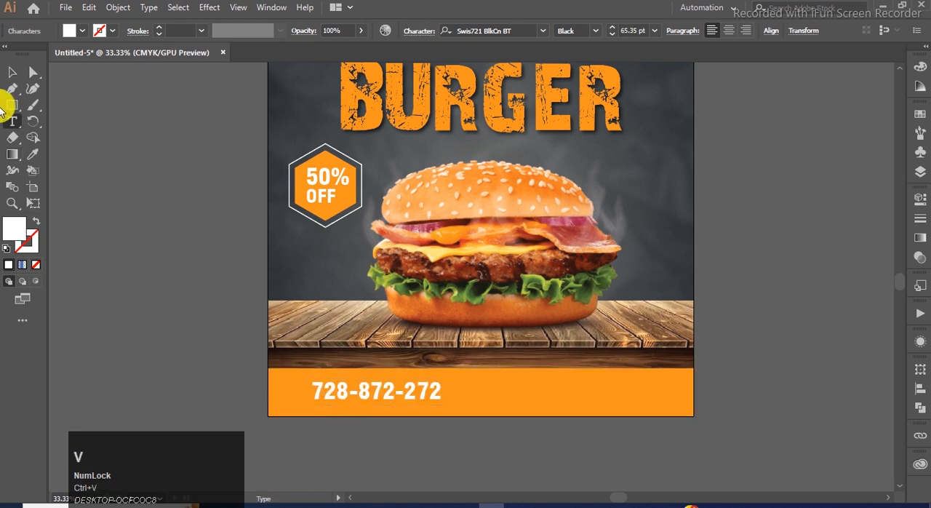
Step: Scale the phone number text on the orange strip down proportionally to about 39.2 pt
click(12, 72)
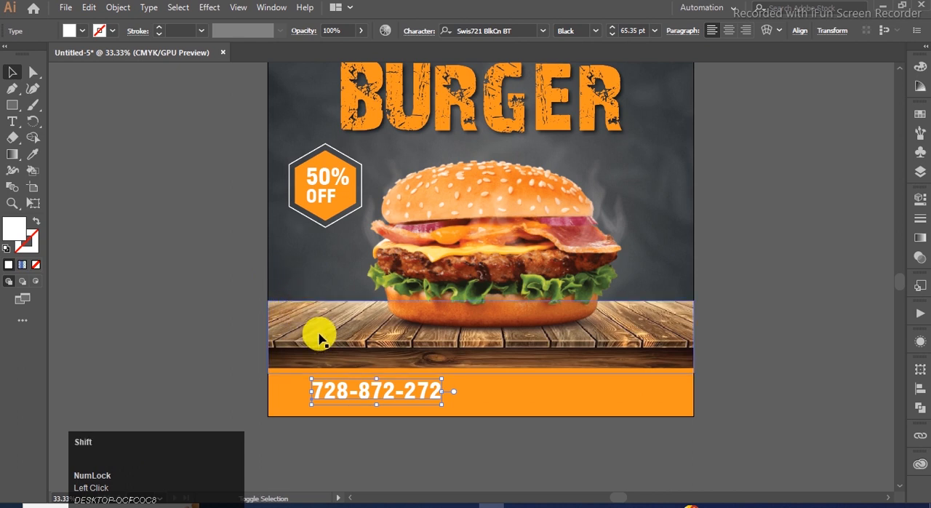
drag(442, 404, 390, 411)
click(395, 422)
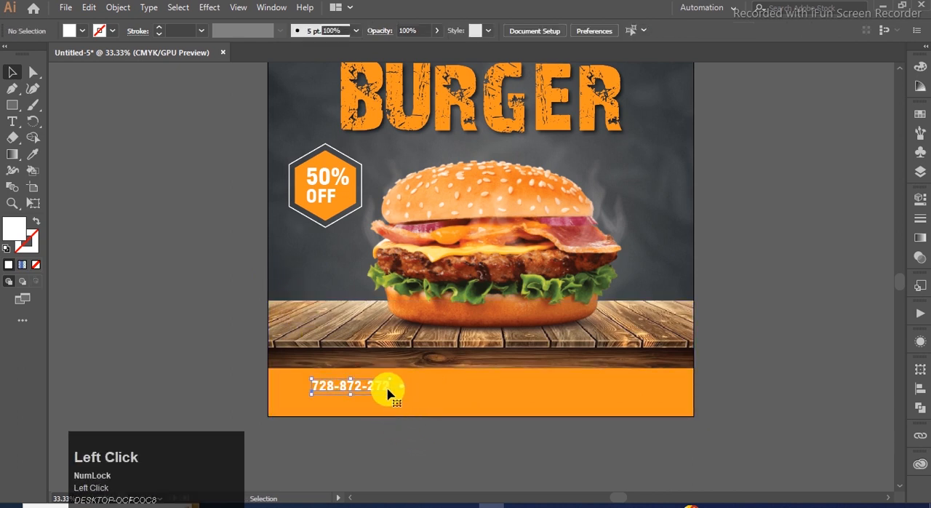
double_click(385, 387)
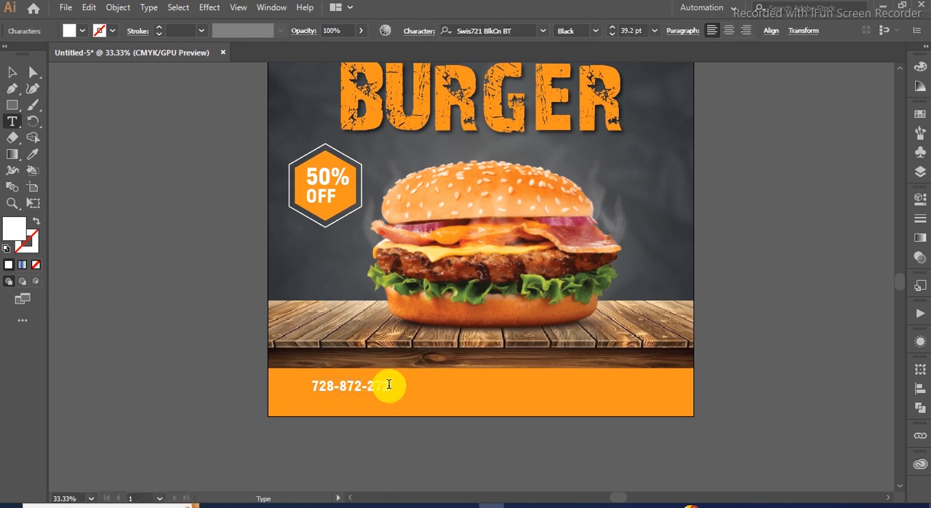
key(Return)
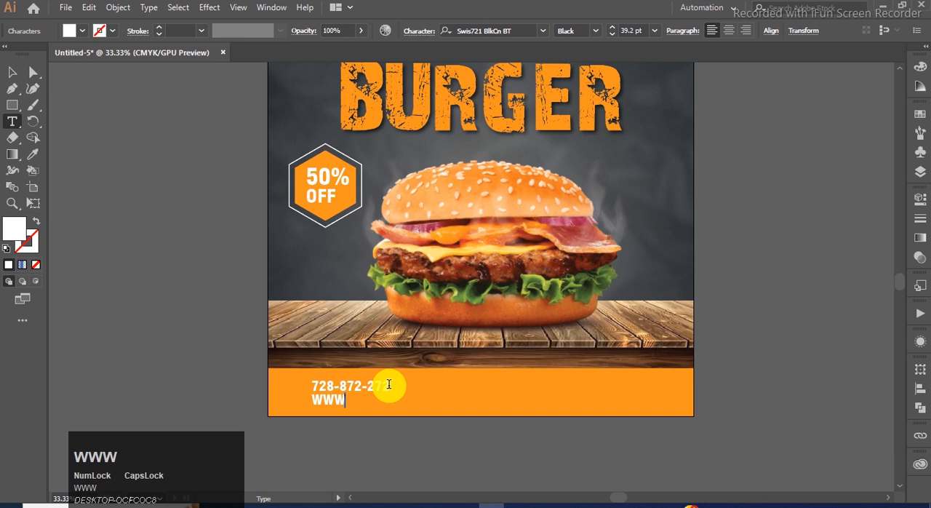
text(WWW.MYWEBSITE)
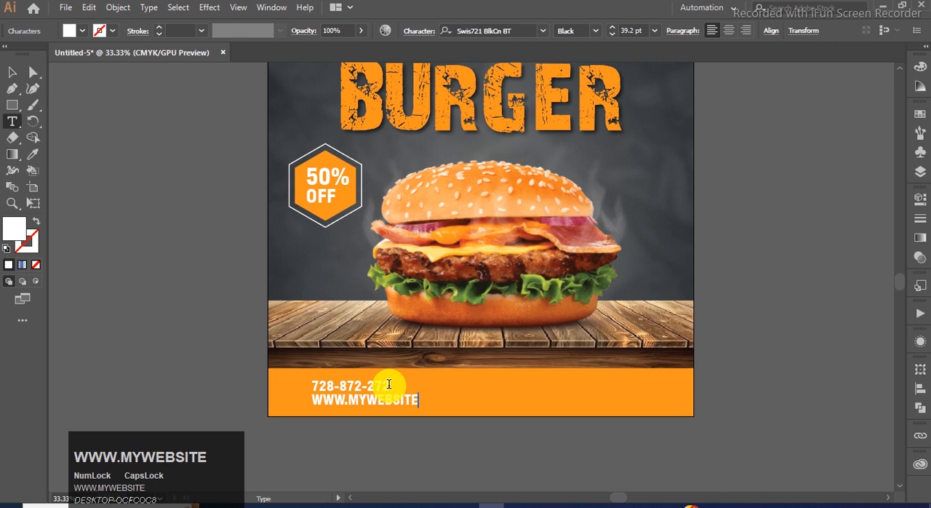
text(.COM)
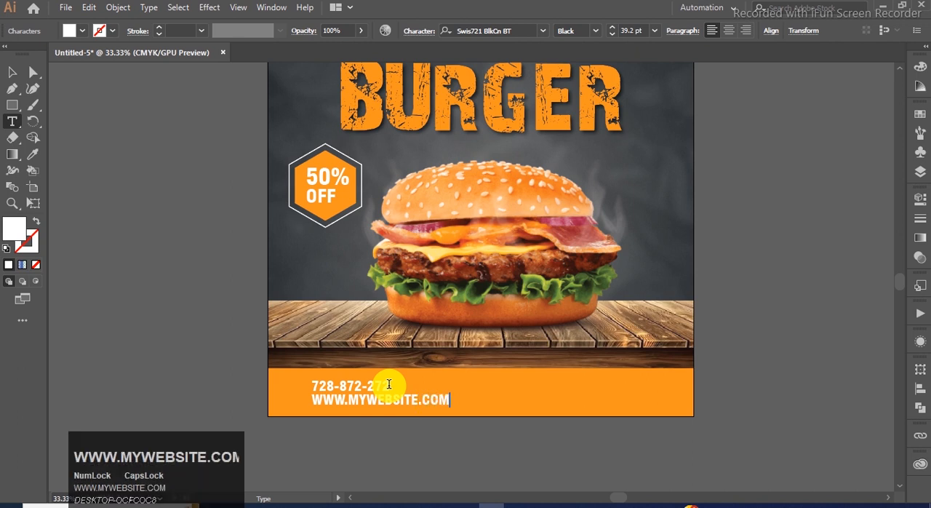
click(11, 71)
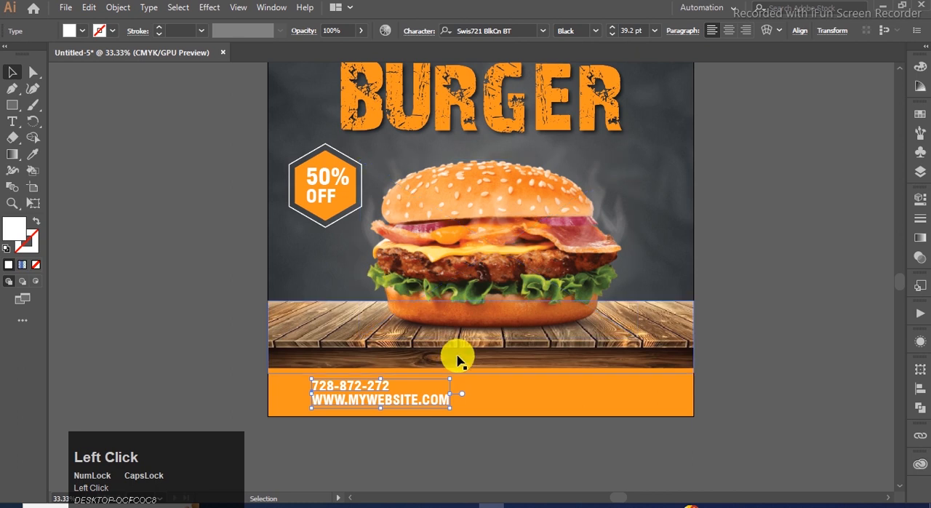
Step: Move the two-line contact text to the left and slightly up within the orange strip
drag(438, 399, 420, 438)
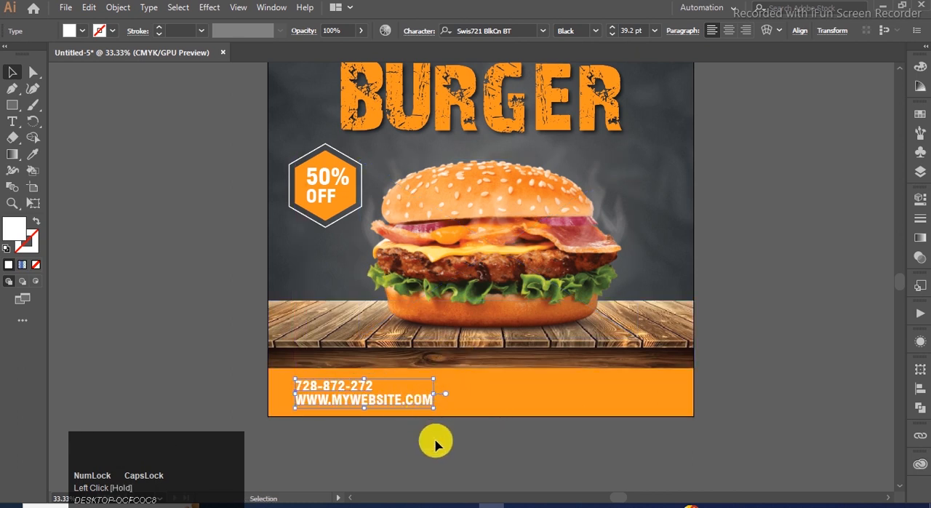
click(435, 441)
drag(383, 400, 384, 396)
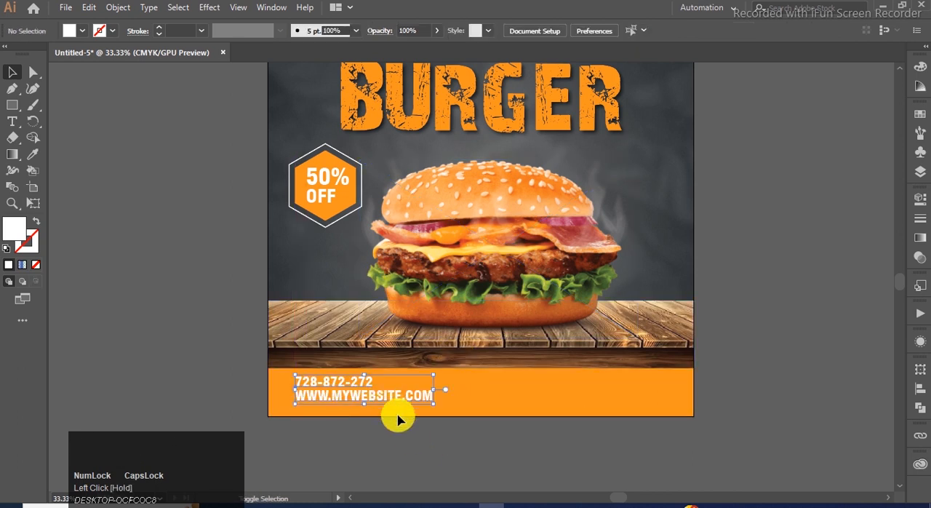
click(322, 422)
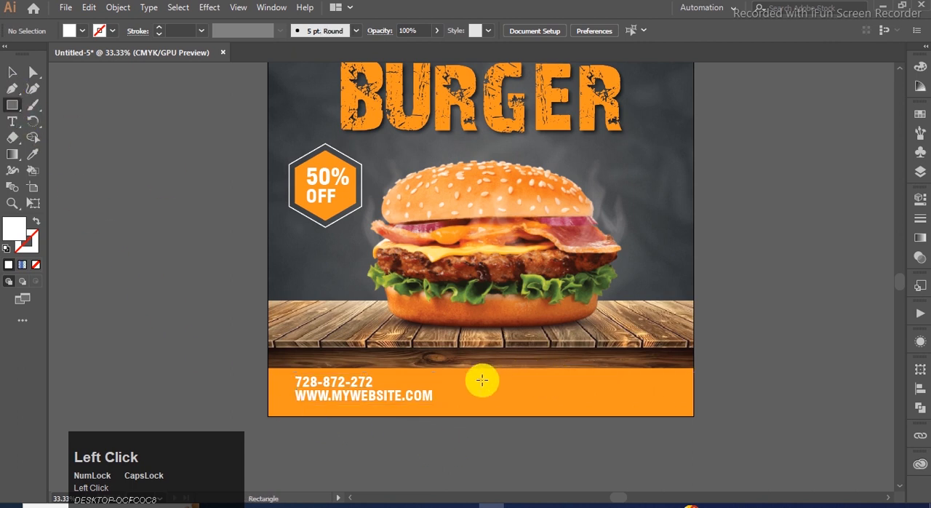
Step: Draw a white rectangle for a button on the orange strip, to the right of the contact text
drag(482, 375, 576, 397)
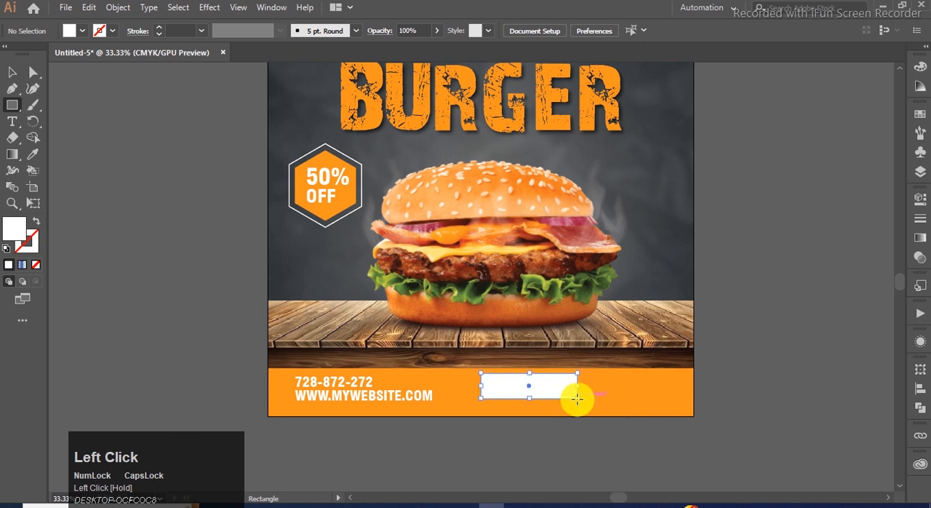
click(12, 72)
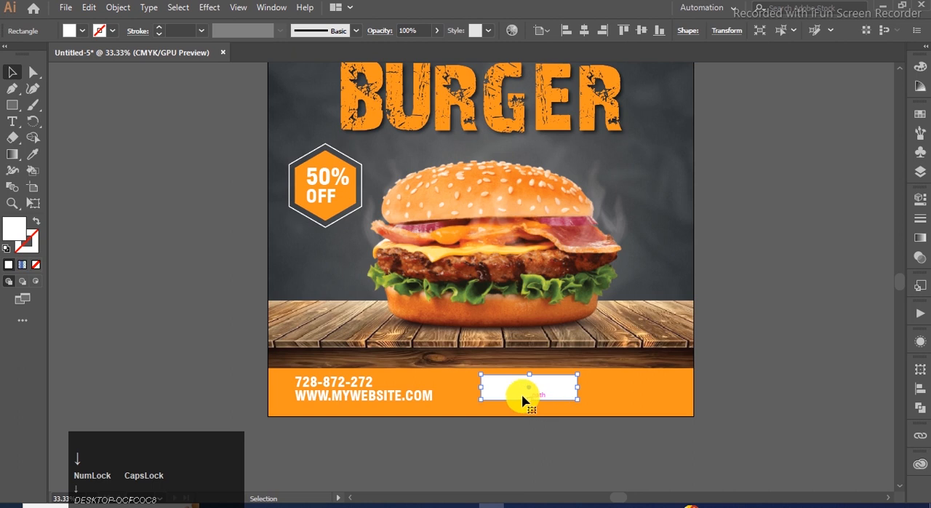
click(112, 201)
Step: Round the white rectangle's corners fully into a pill shape and shift it further right on the orange strip
click(503, 387)
click(33, 72)
drag(492, 390, 580, 386)
click(129, 181)
click(486, 433)
click(569, 395)
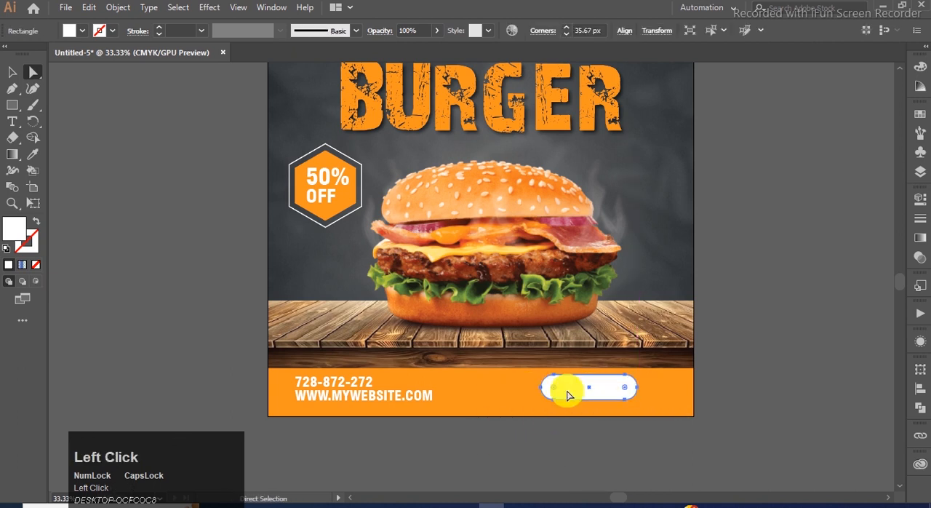
click(409, 409)
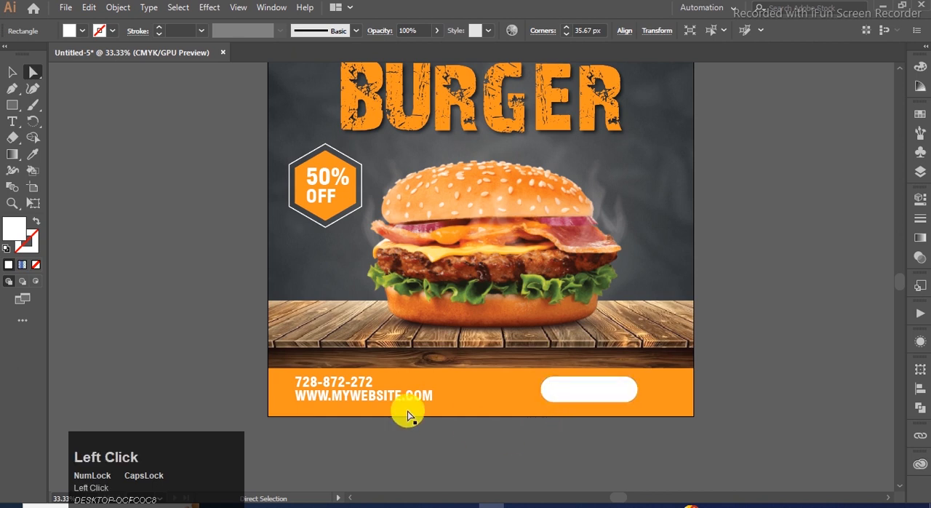
Step: Duplicate the contact text toward the white pill, fill the copy with orange and bring it to the front
drag(328, 398, 502, 409)
click(919, 115)
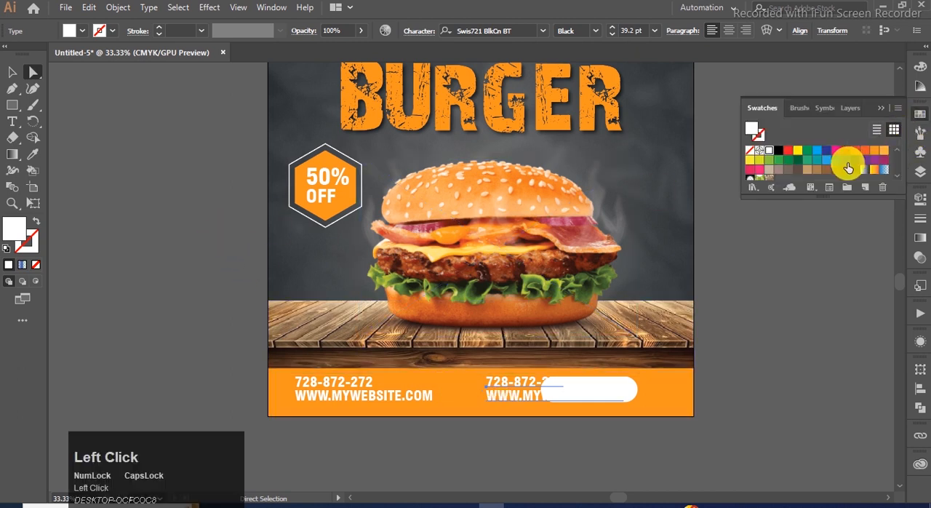
click(874, 150)
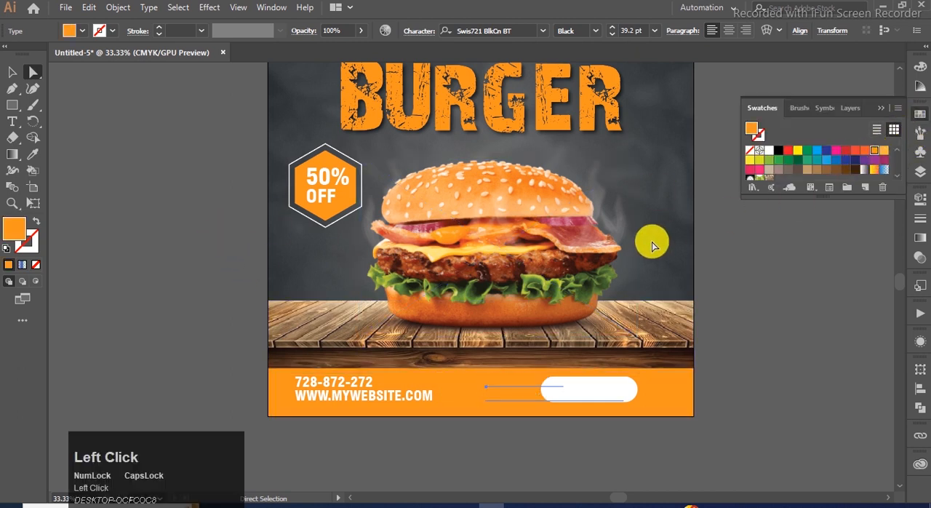
key(ctrl+shift+bracketright)
Step: Copy "ORDER NOW" from the Notepad text and replace the orange text copy with it
click(497, 502)
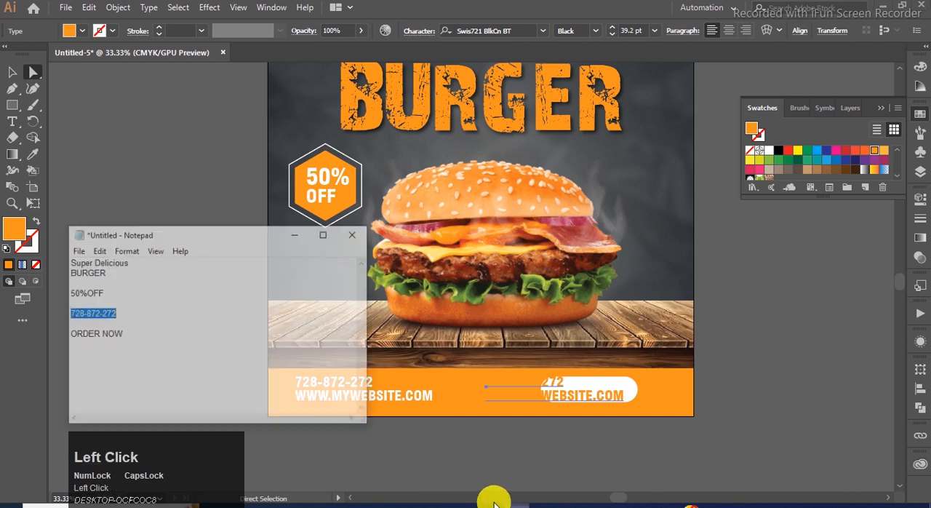
drag(88, 314, 32, 315)
key(ctrl+c)
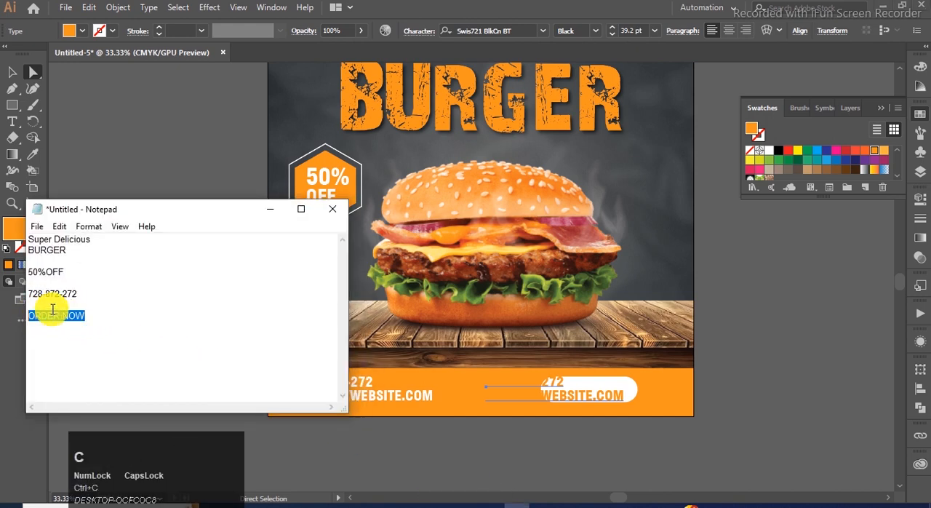
click(270, 208)
scroll(624, 459, up, 1)
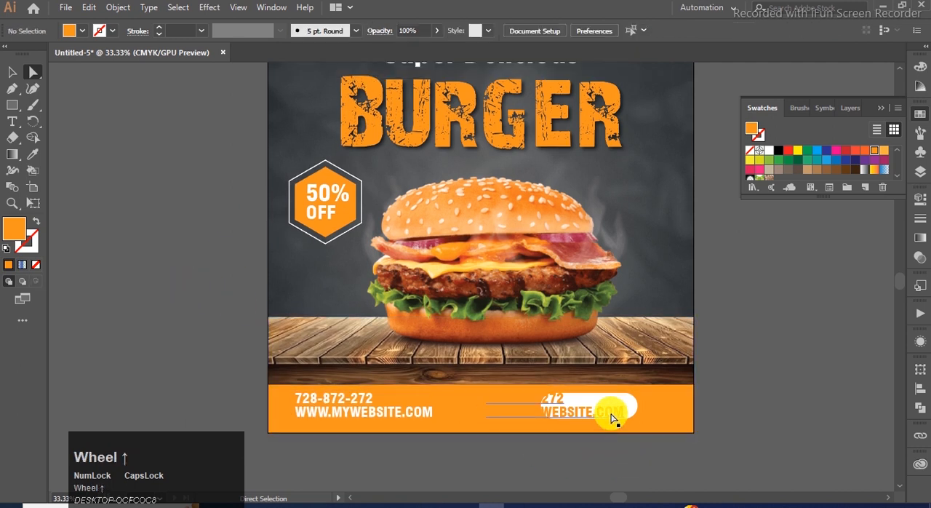
double_click(613, 418)
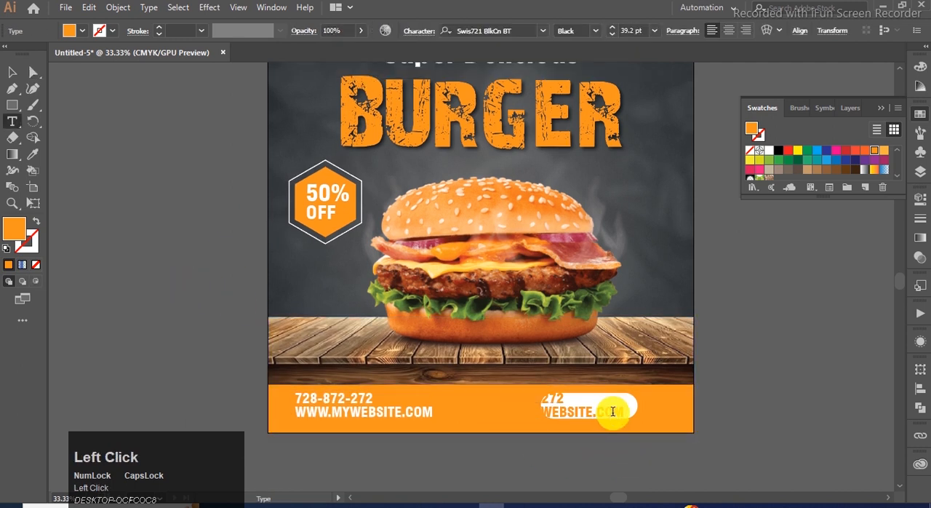
key(ctrl+a)
key(ctrl+v)
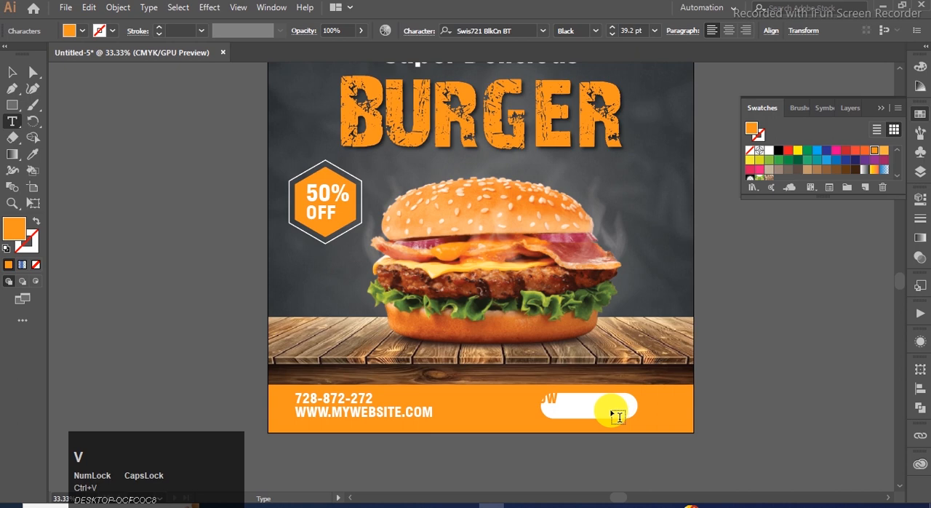
Step: Move the "ORDER NOW" text onto the white pill and centre the two on each other horizontally and vertically
click(245, 206)
drag(544, 402, 617, 404)
scroll(584, 429, up, 1)
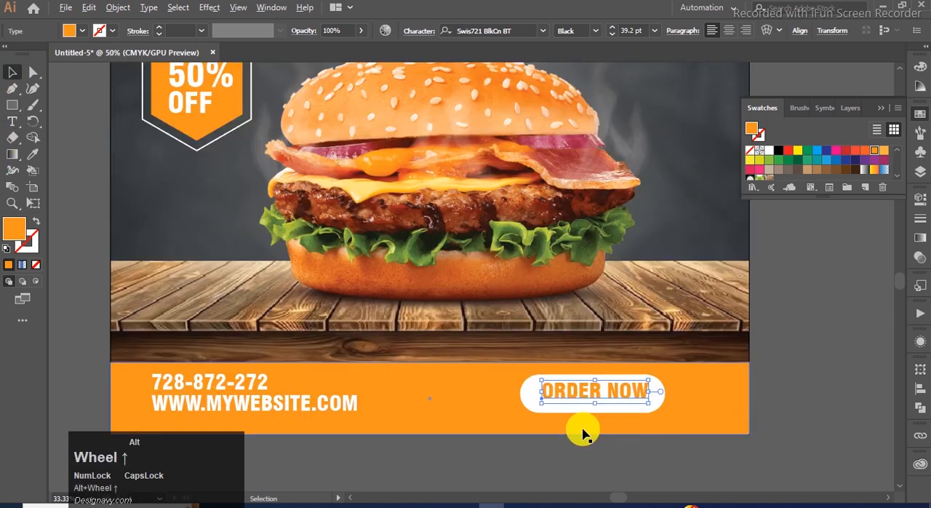
shift+click(534, 393)
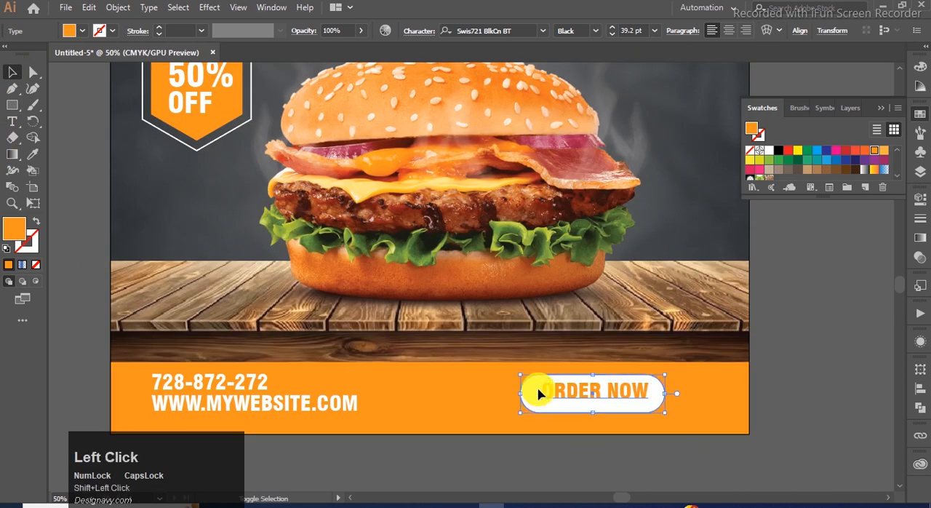
click(918, 391)
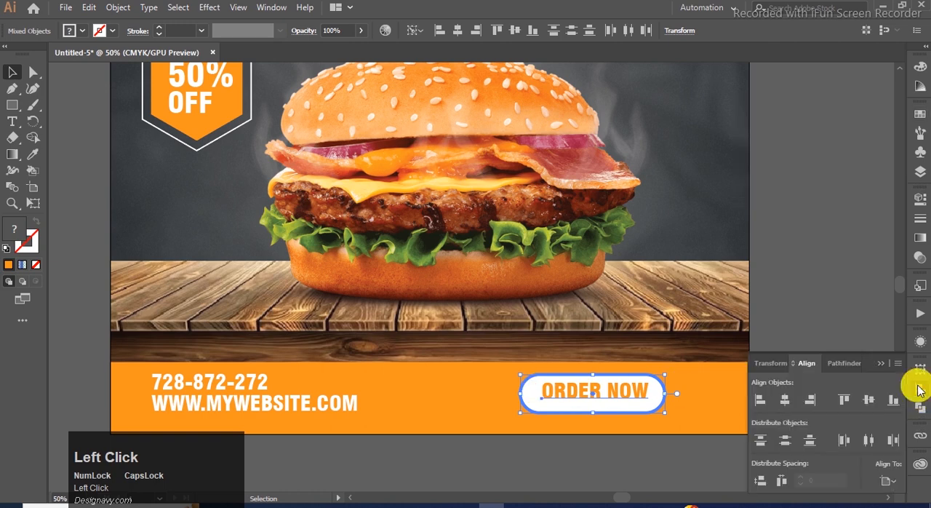
click(785, 399)
click(868, 399)
click(881, 362)
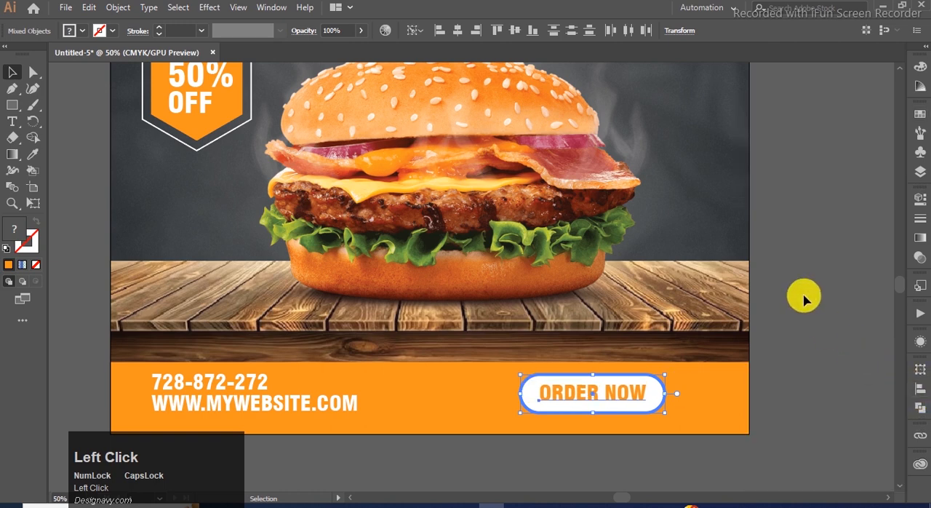
click(794, 168)
Step: Align the wooden table image to the horizontal centre of the artboard
key(ctrl+0)
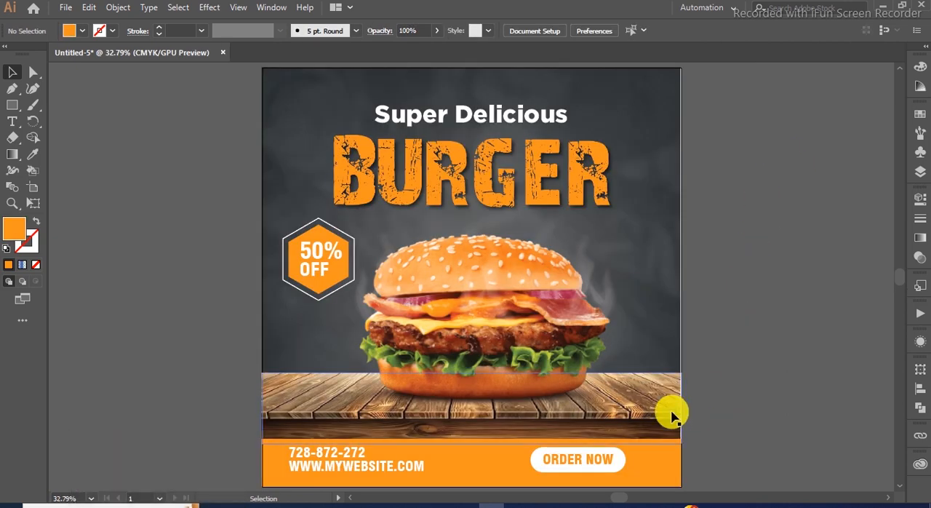
click(756, 328)
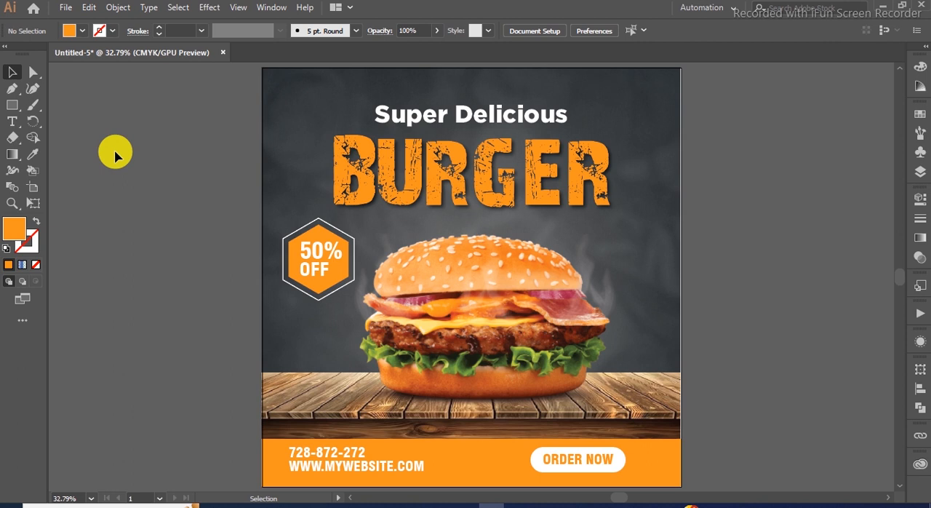
click(274, 387)
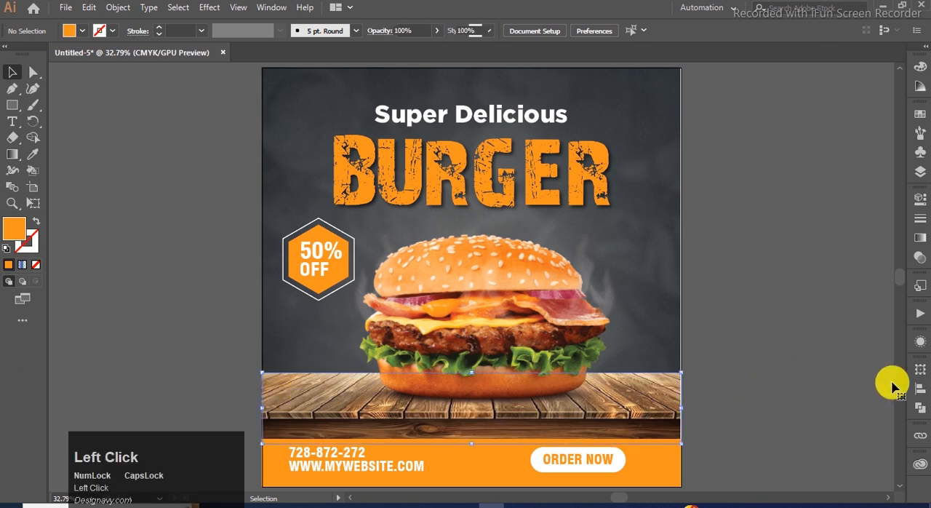
click(920, 390)
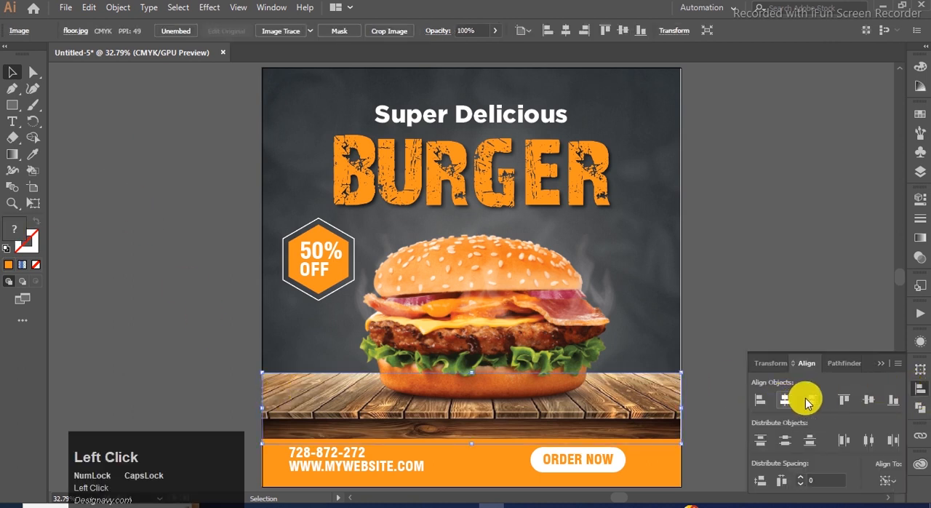
click(879, 362)
click(799, 398)
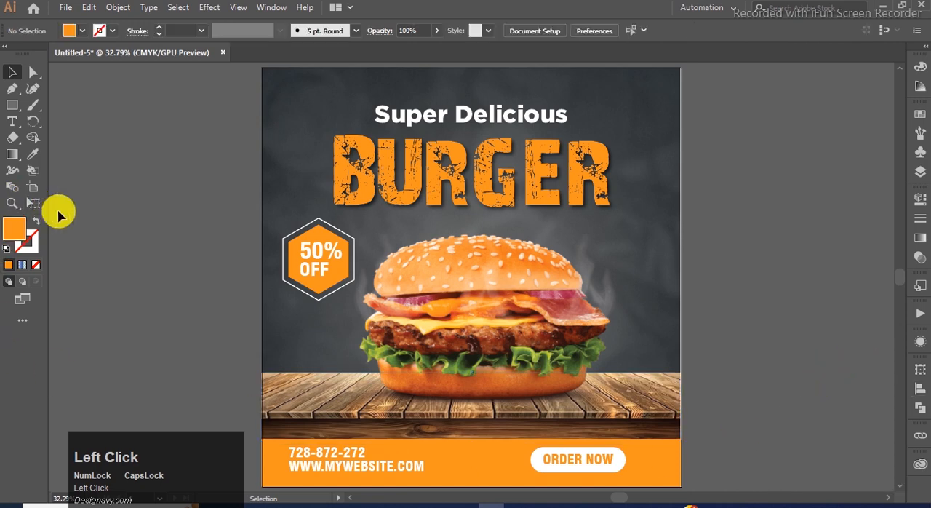